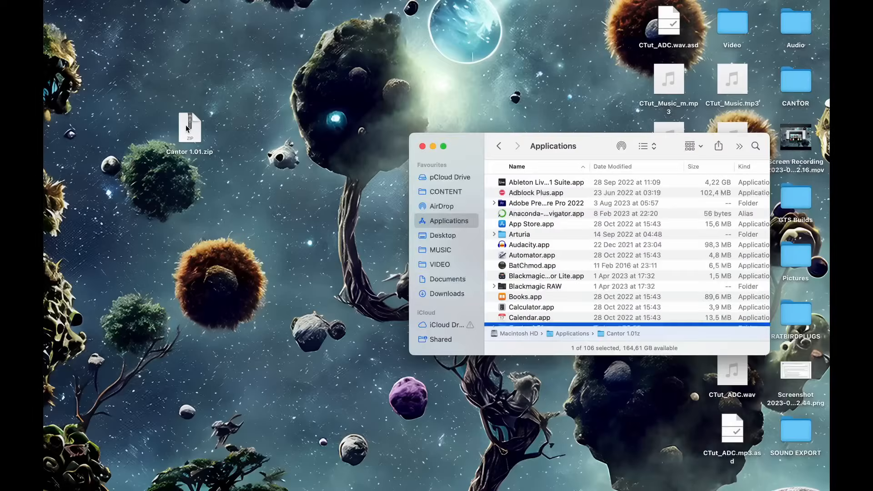
Extract Cantor 1.01.zip into the Applications folder and launch Cantor 1.01_b73.app from the Cantor 1.01 folder.
double_click(186, 125)
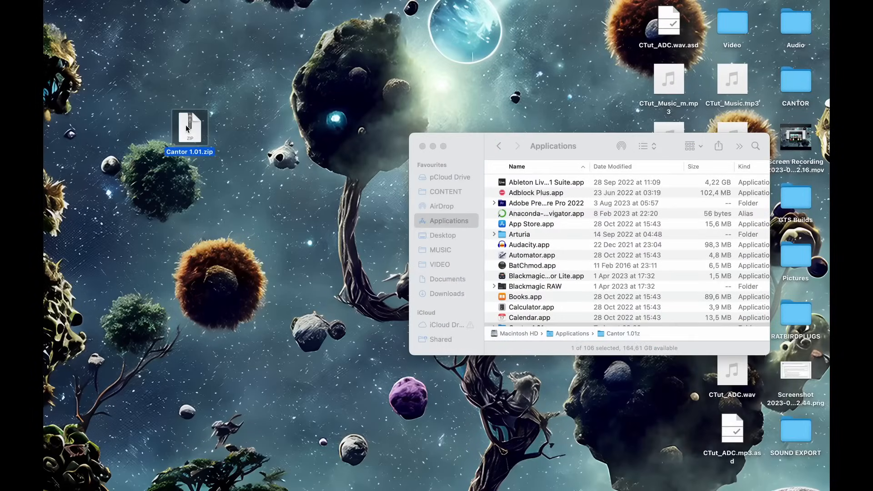
drag(198, 137, 565, 218)
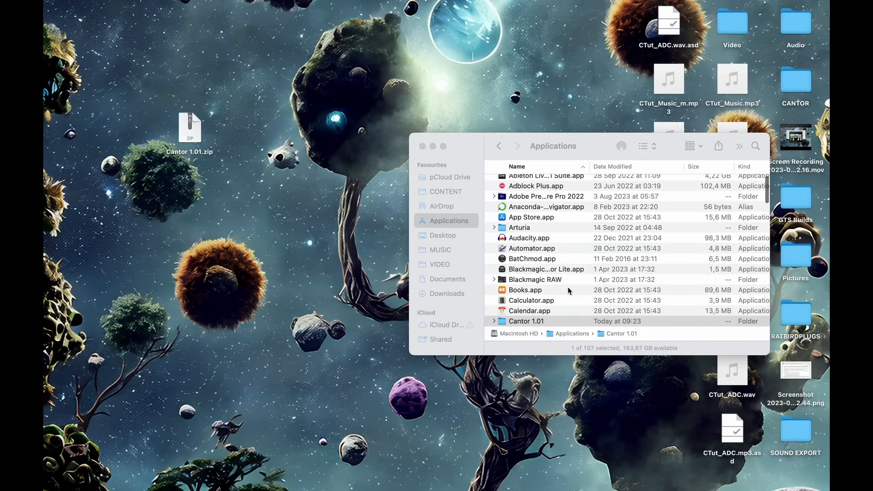
double_click(519, 321)
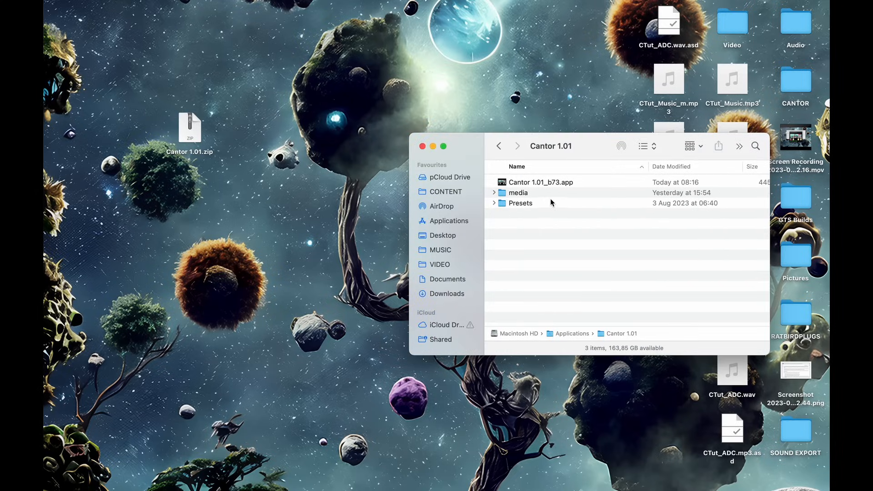
double_click(539, 182)
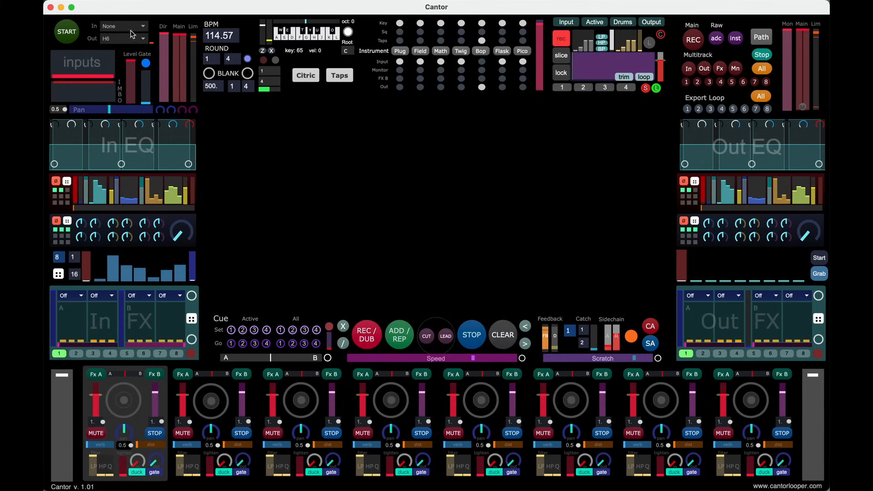
Set the audio input to H6 and the output to External Headphones, and start the audio engine.
click(131, 30)
click(131, 54)
click(116, 40)
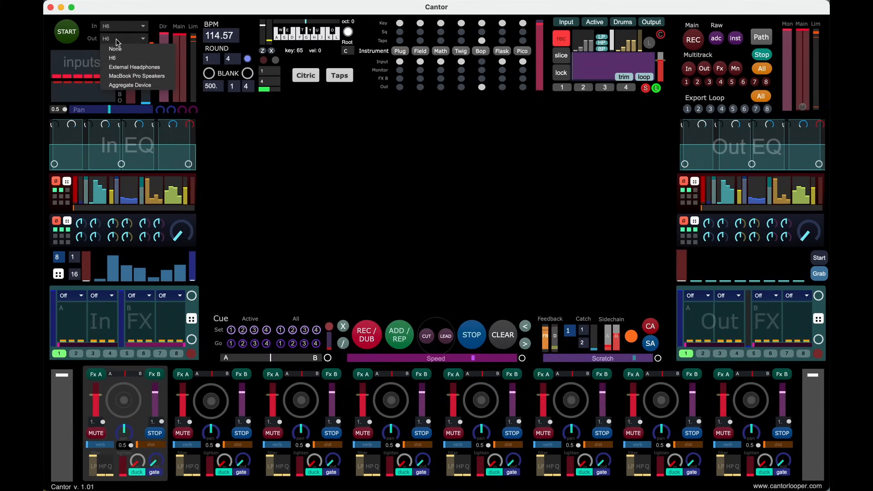
click(124, 68)
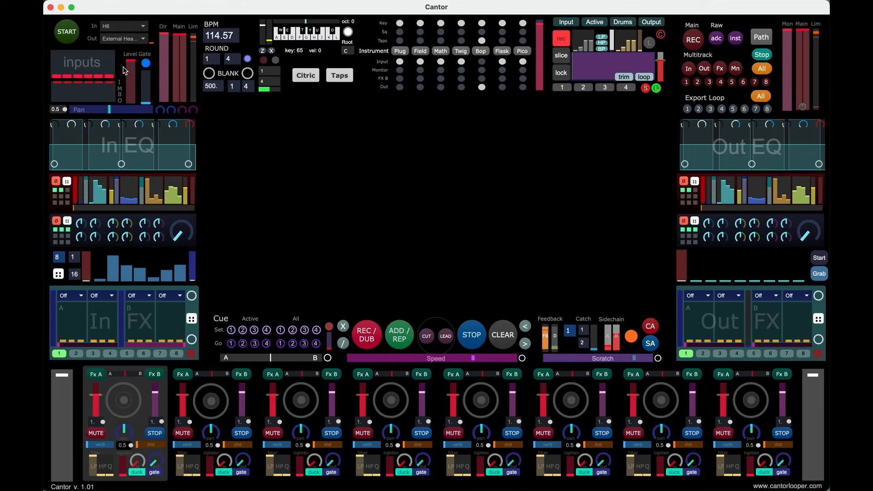
click(68, 32)
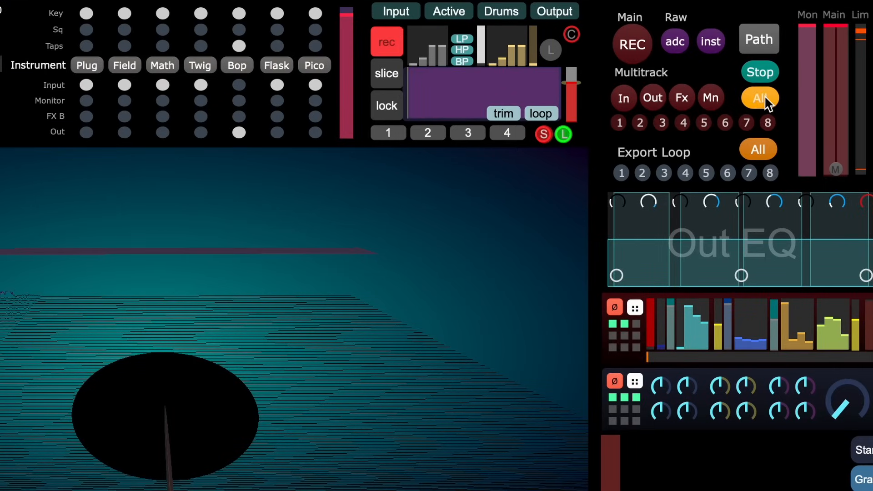
Select all multitrack sources for recording and start the main recording together with the raw adc and inst recordings.
click(765, 96)
click(646, 47)
click(675, 43)
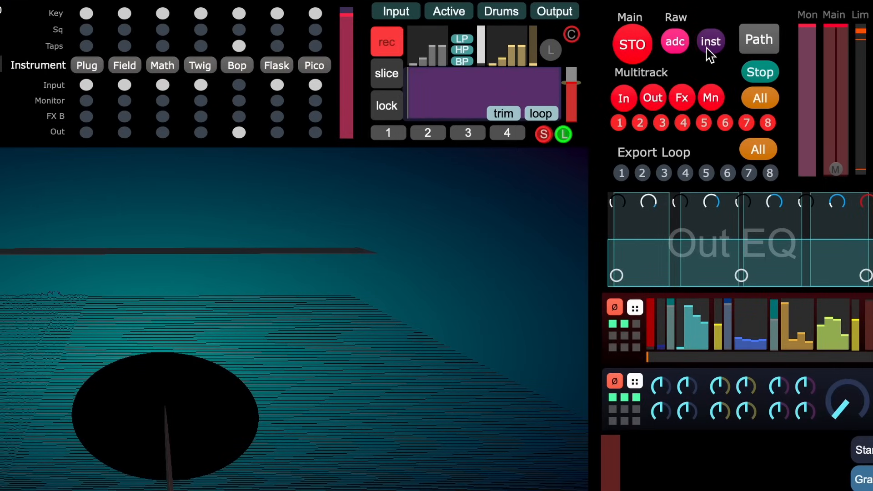
click(710, 41)
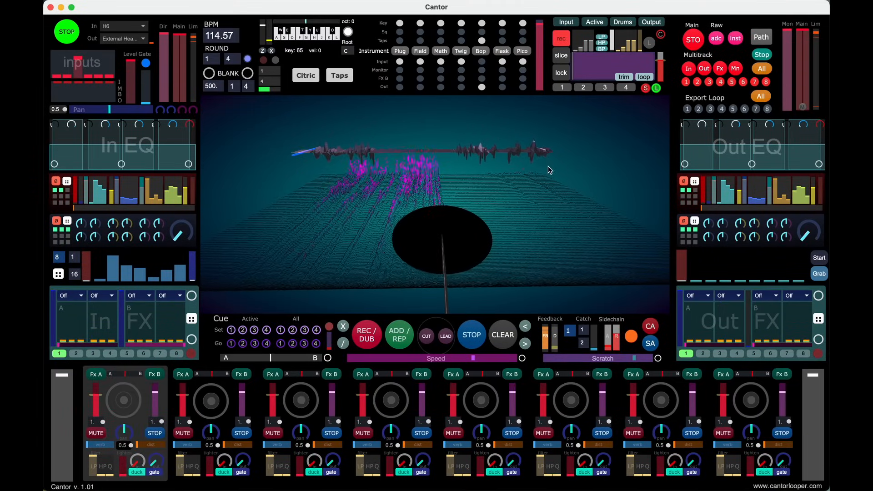
Open the Twig instrument and place its window over the central visualizer, below the instrument row.
click(461, 51)
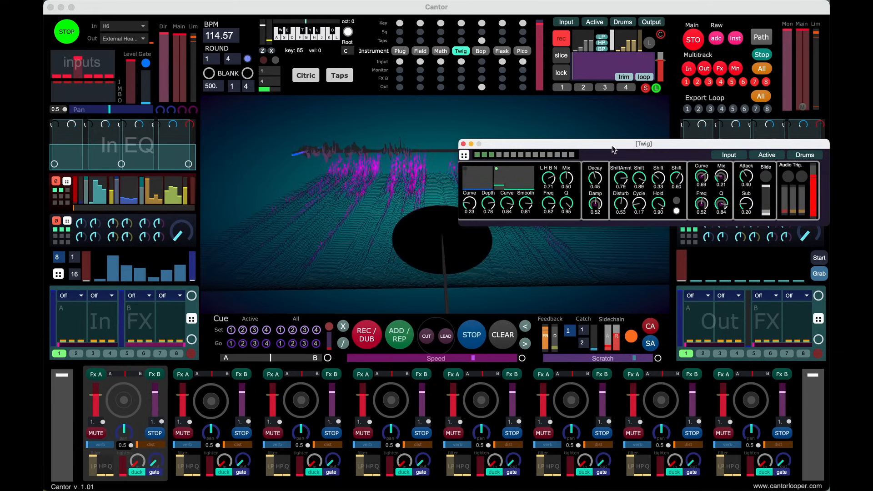
drag(614, 149, 450, 114)
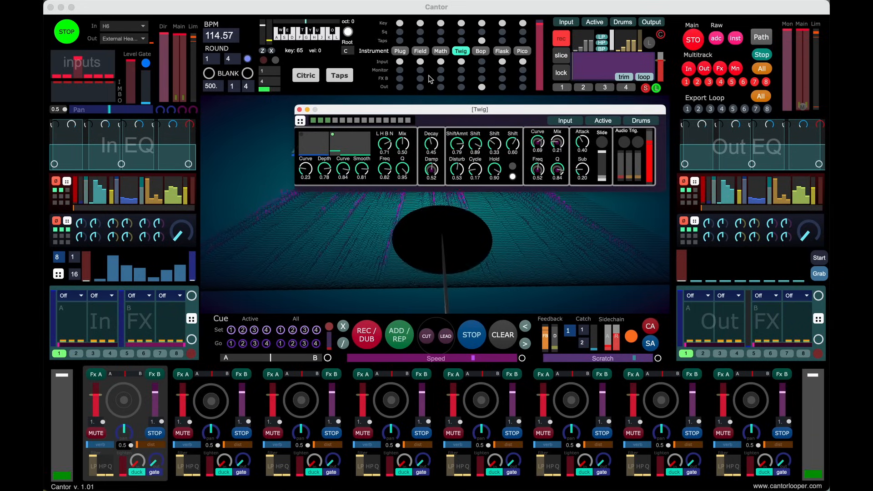
drag(403, 113, 438, 105)
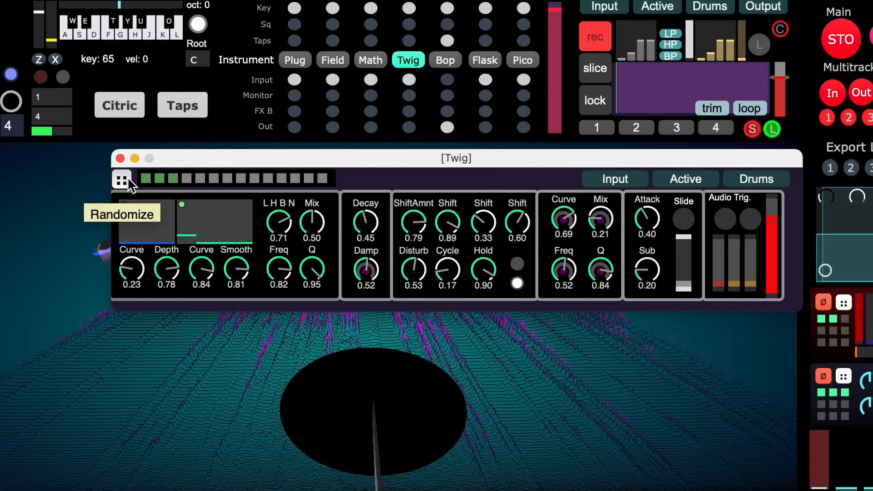
Randomize the Twig instrument's parameters repeatedly to find a new sound, and close the Twig window.
click(308, 114)
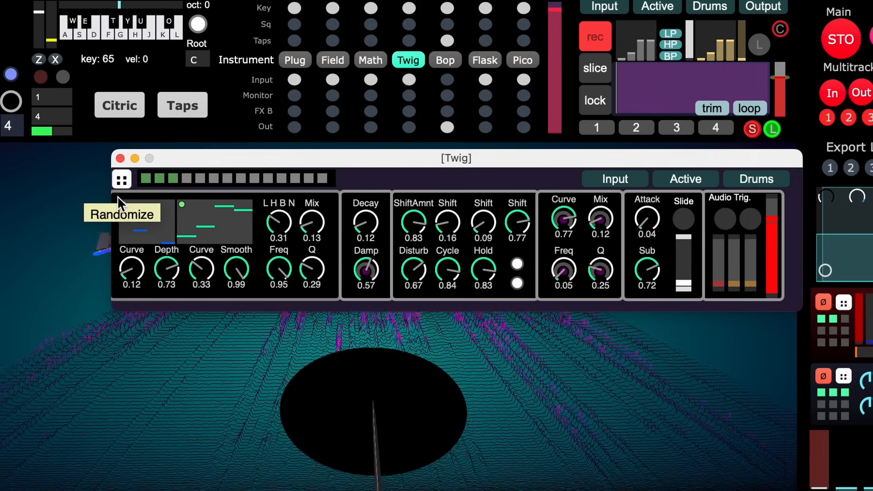
click(122, 180)
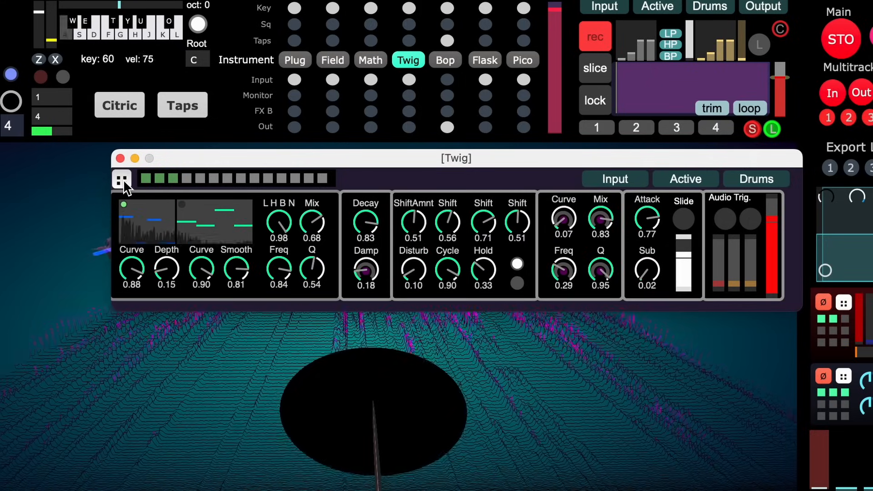
click(123, 180)
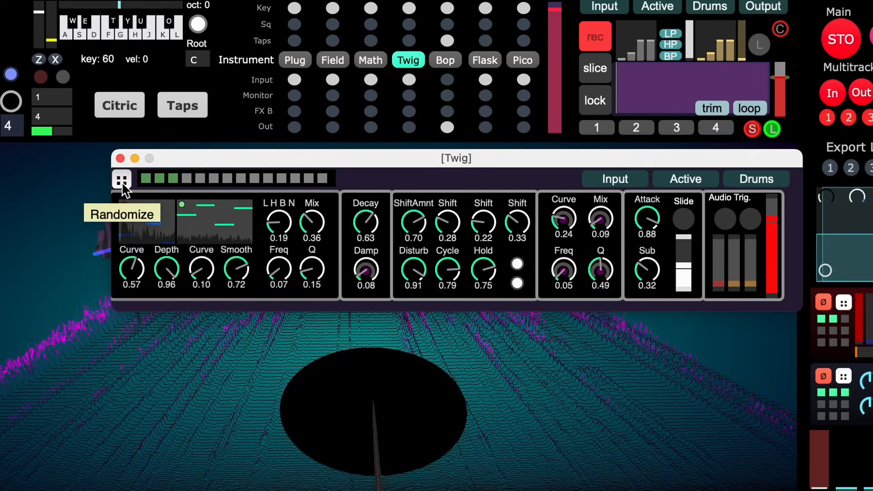
click(121, 179)
click(122, 180)
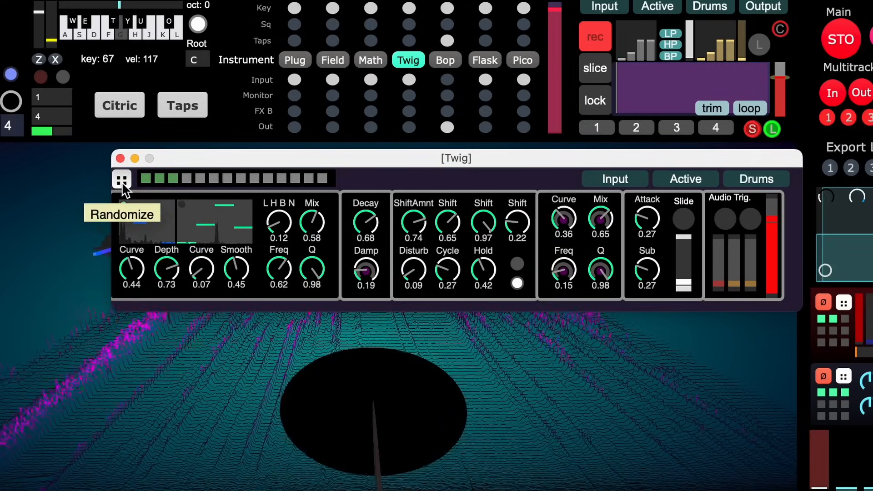
click(121, 180)
click(121, 180)
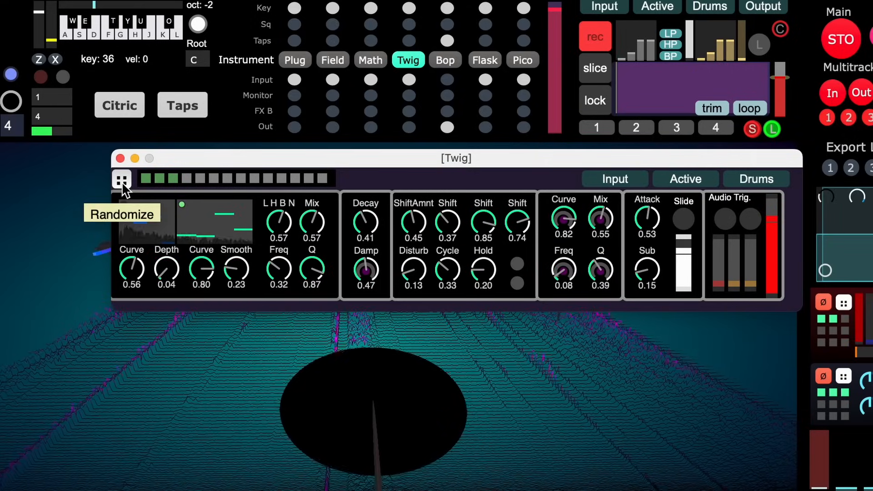
click(121, 180)
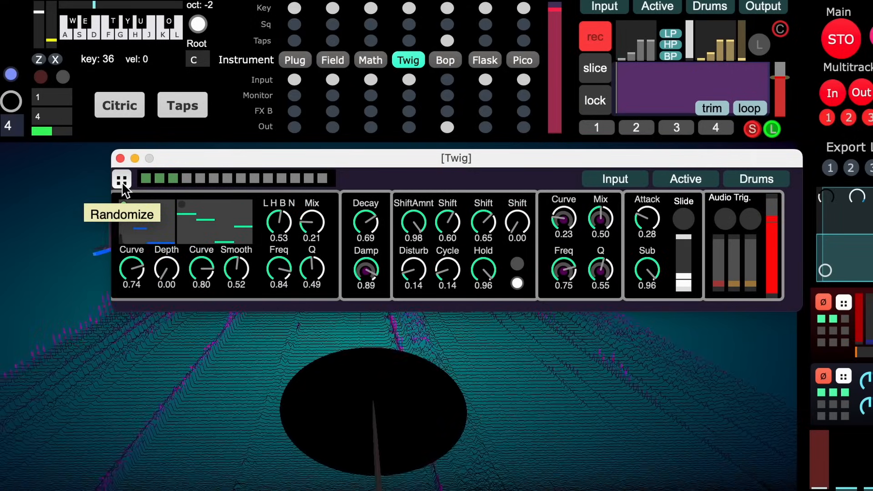
click(122, 180)
click(122, 180)
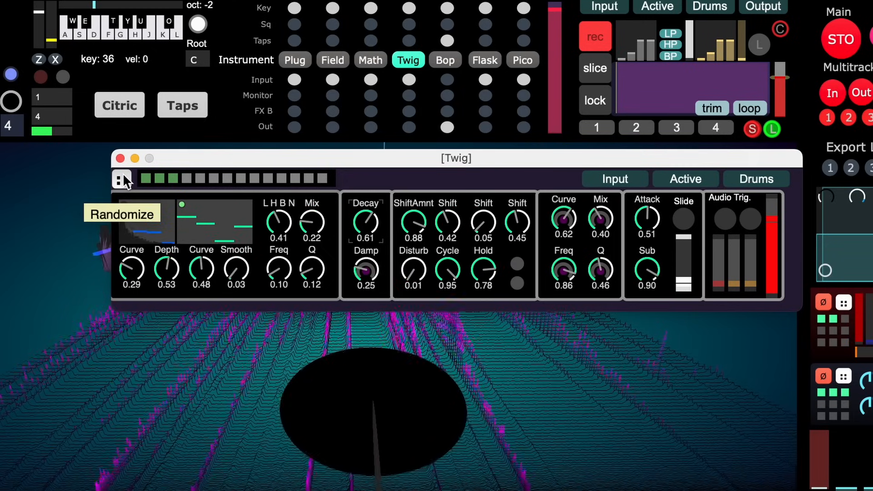
click(121, 181)
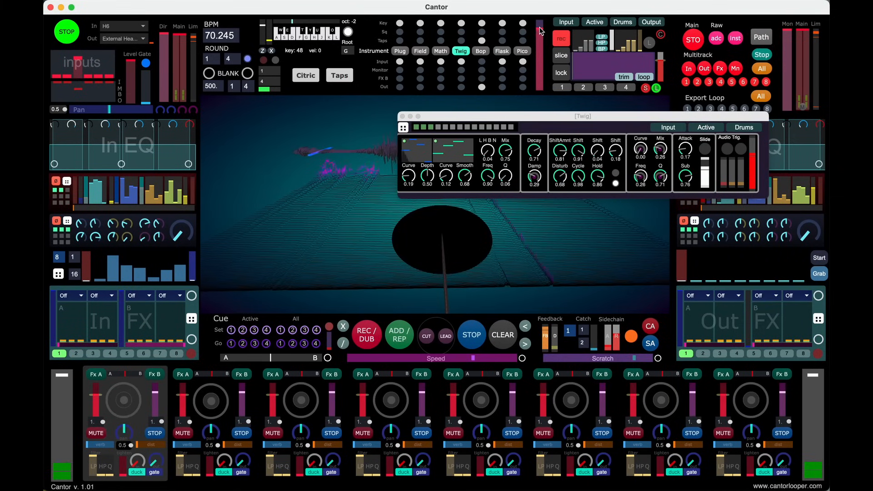
drag(439, 117, 364, 105)
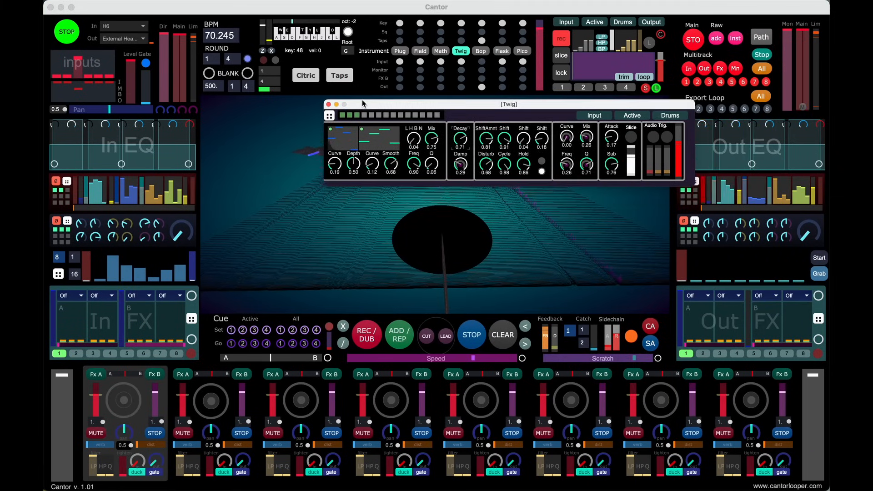
click(328, 105)
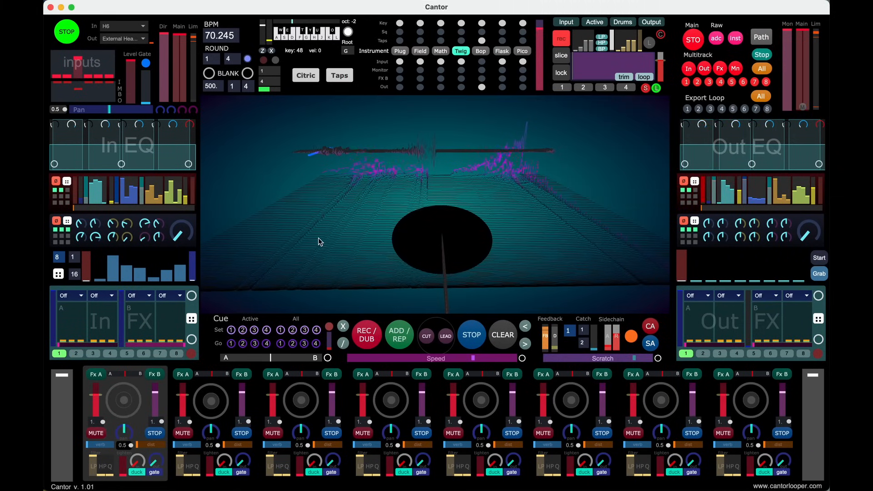
Record a Twig loop on the first track, apply the X loop operation, and overdub more notes onto the loop.
key(z)
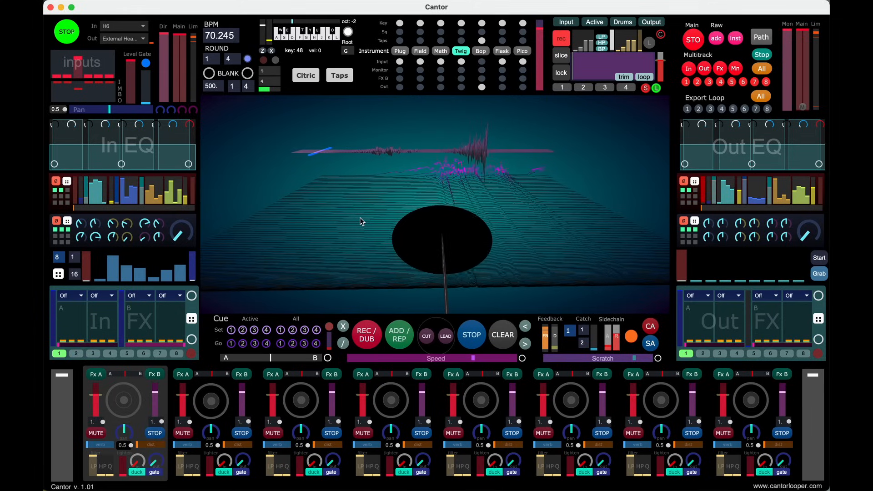
key(space)
key(space)
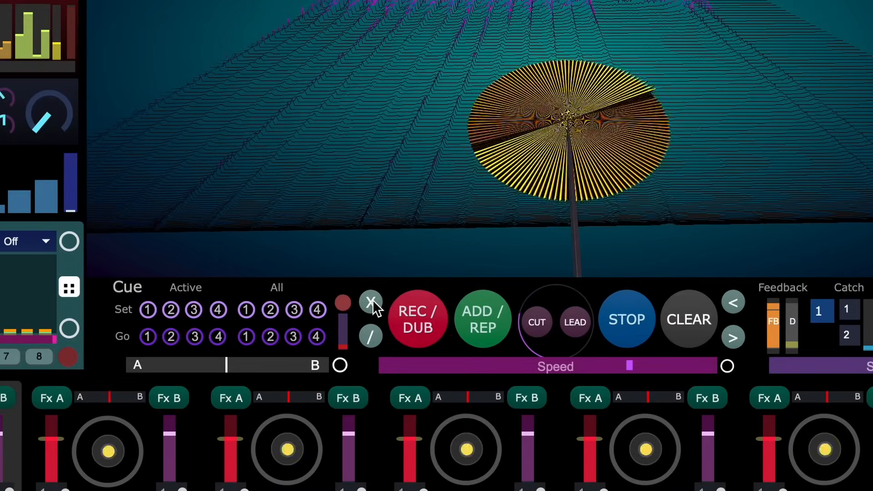
click(372, 300)
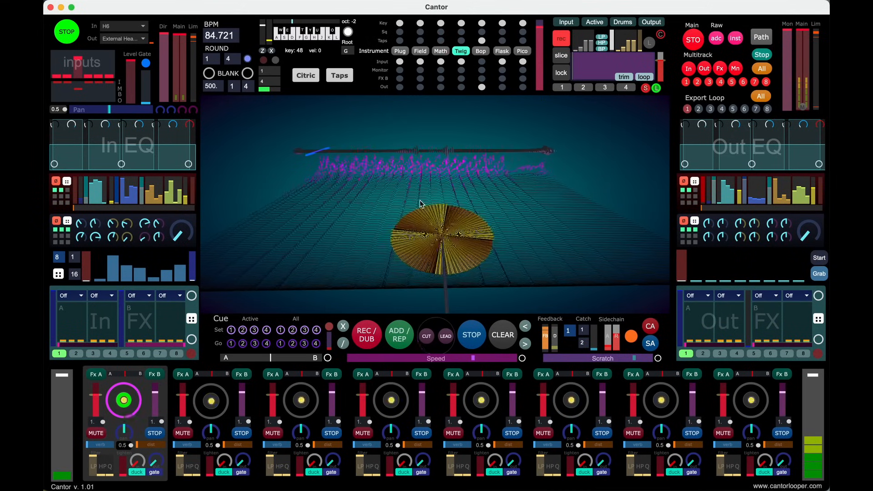
key(s)
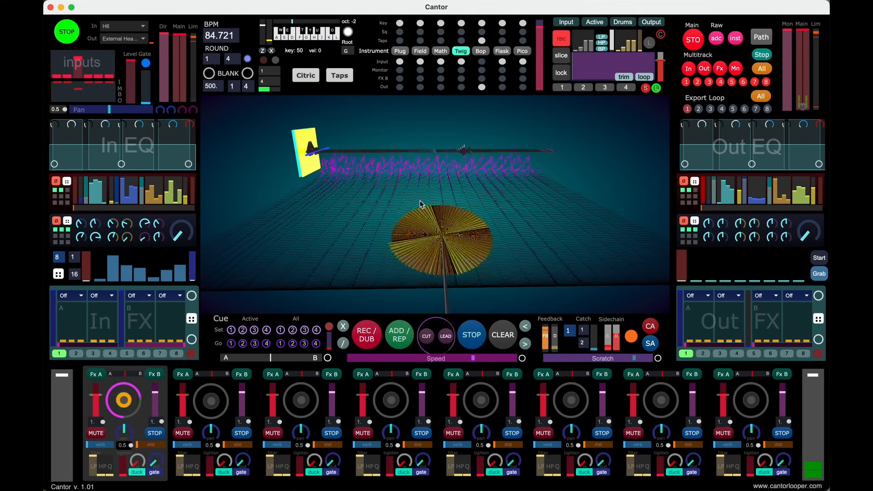
key(space)
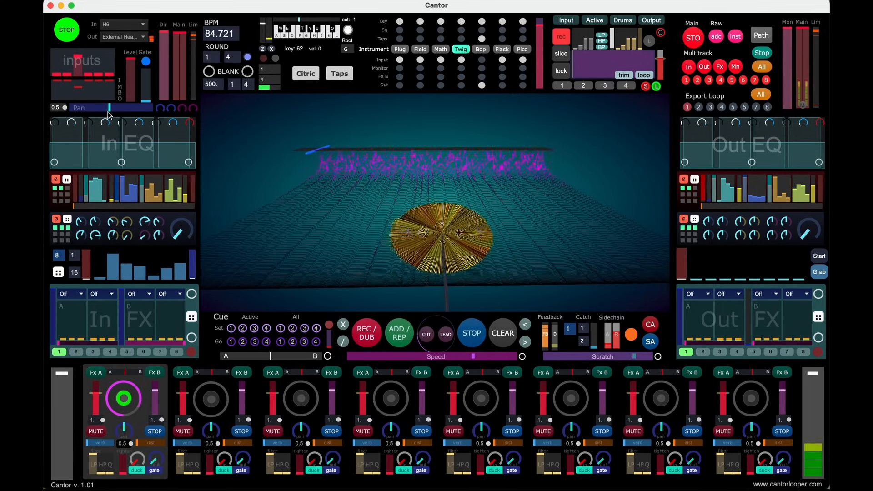
Set the input Pan to about 0.55 and turn up the blue and magenta knobs next to it.
drag(108, 111, 145, 112)
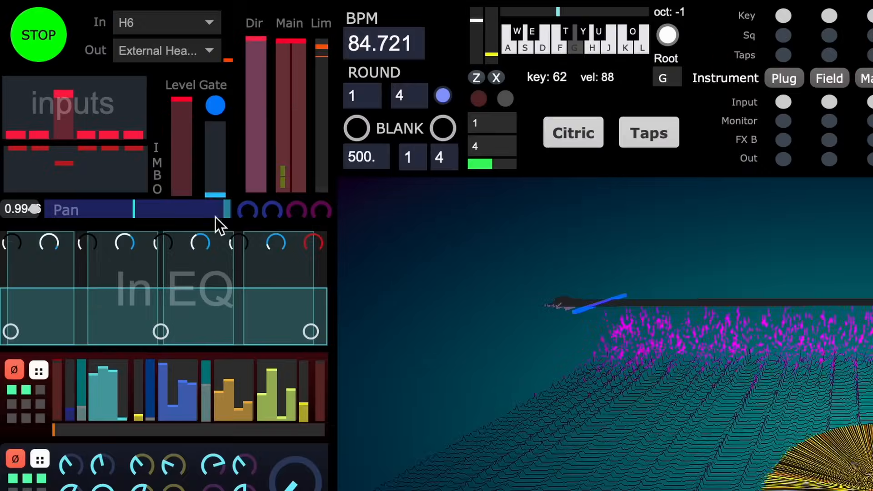
drag(68, 212, 217, 212)
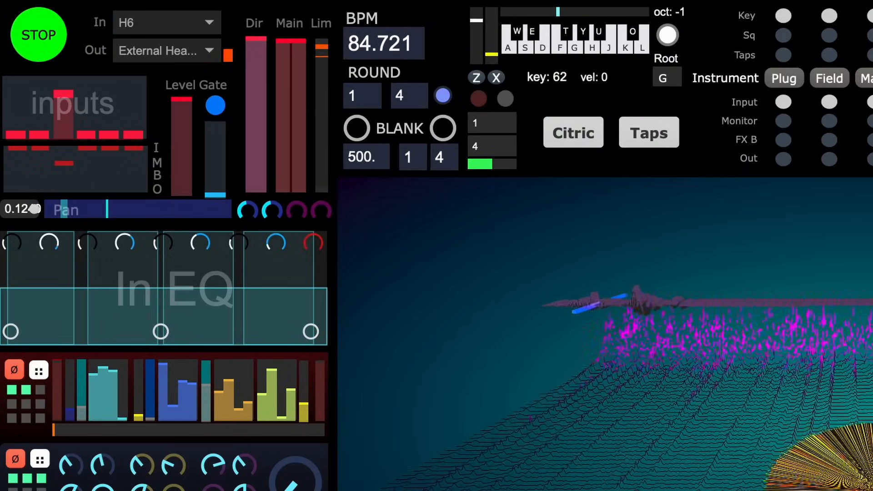
click(147, 215)
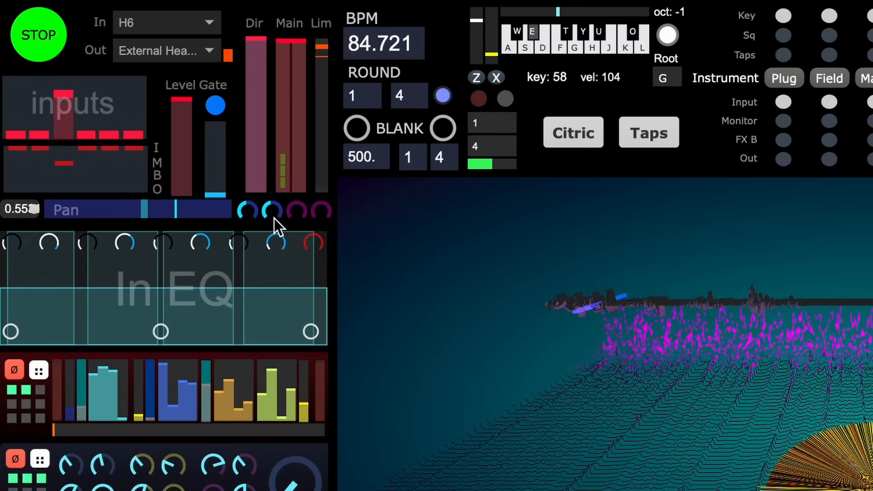
drag(295, 211, 294, 207)
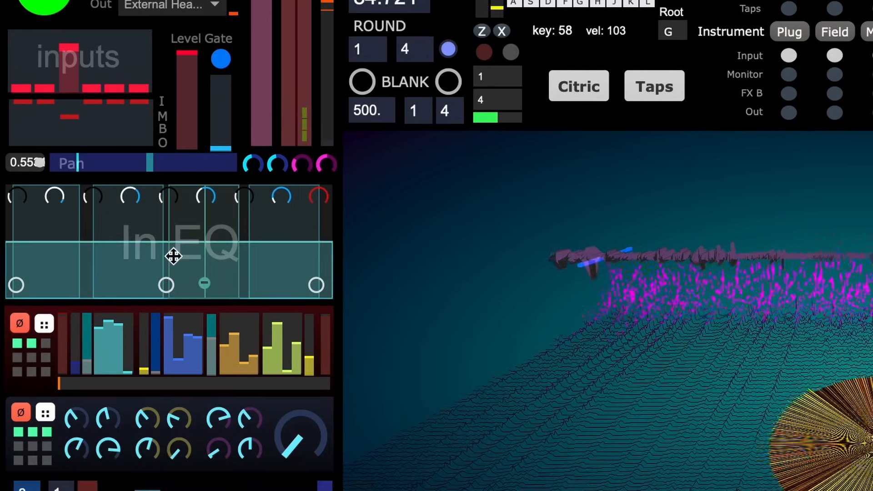
Boost a middle band in the In EQ and enable the effect below it, with its orange slider raised to about a third and its parameters randomized.
drag(172, 255, 199, 215)
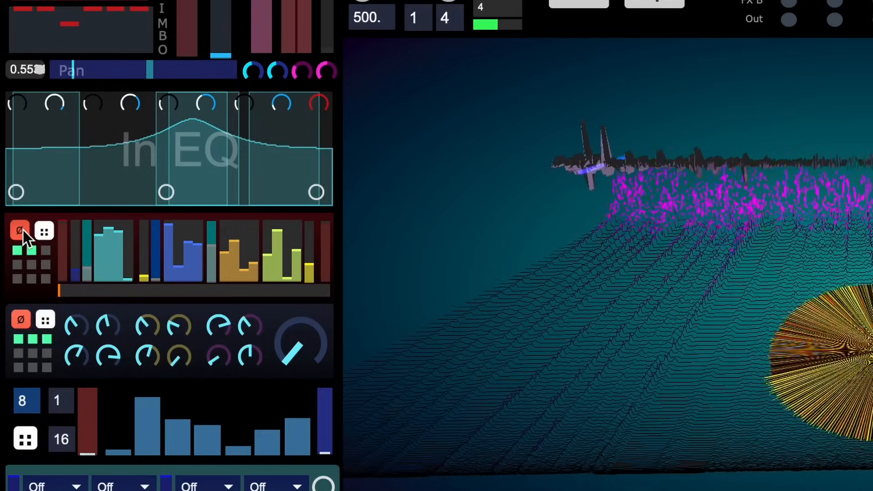
click(22, 228)
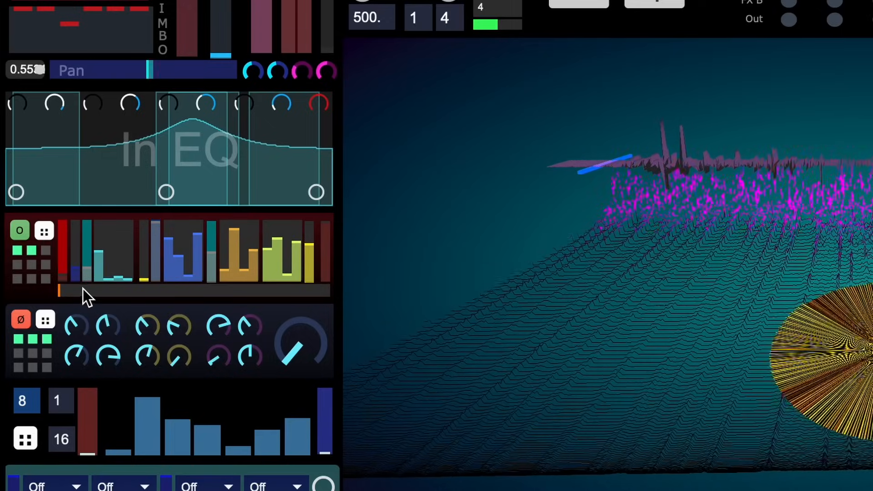
drag(84, 291, 192, 291)
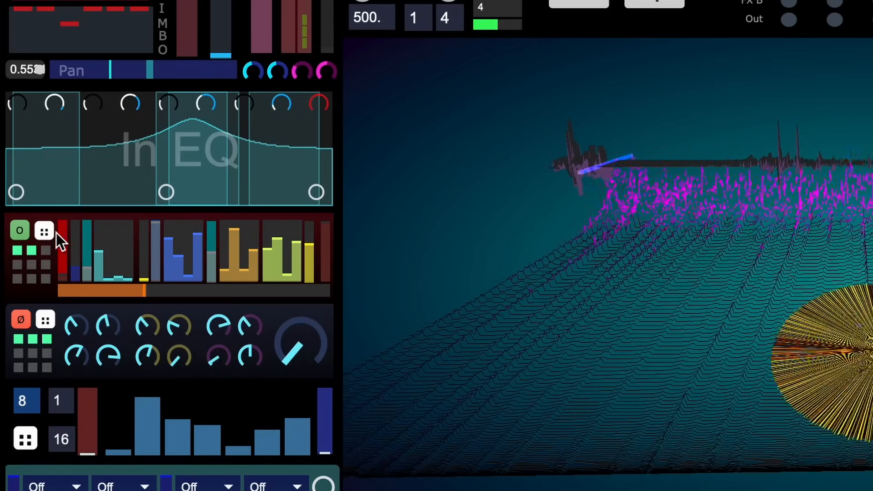
click(47, 229)
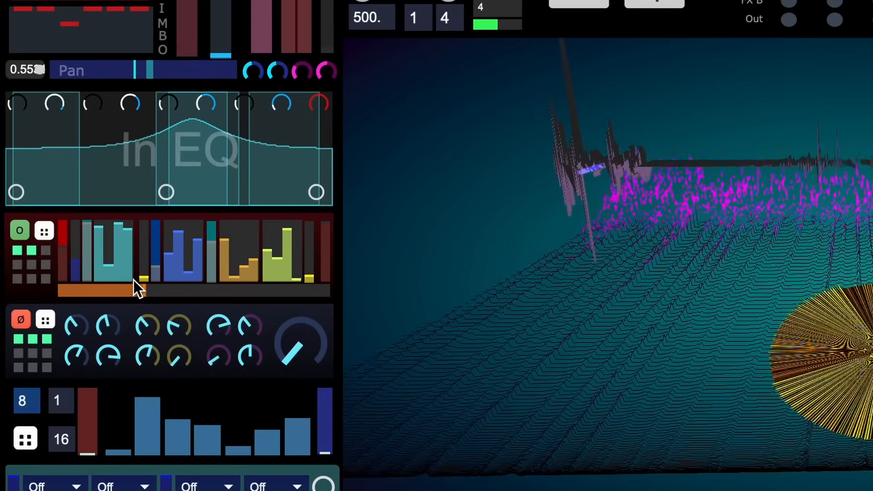
Lower the first input effect's orange slider to about a quarter, and enable the knob effect below it, randomized with its large knob at about a third.
drag(137, 287, 125, 287)
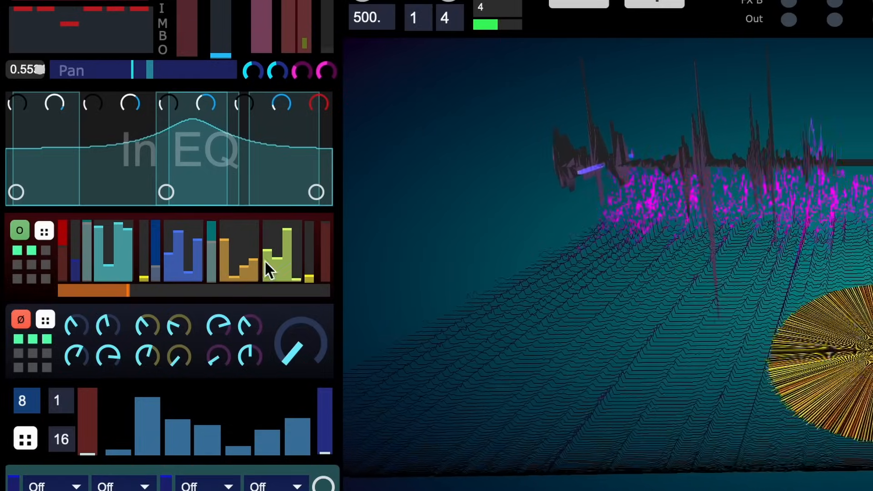
click(21, 319)
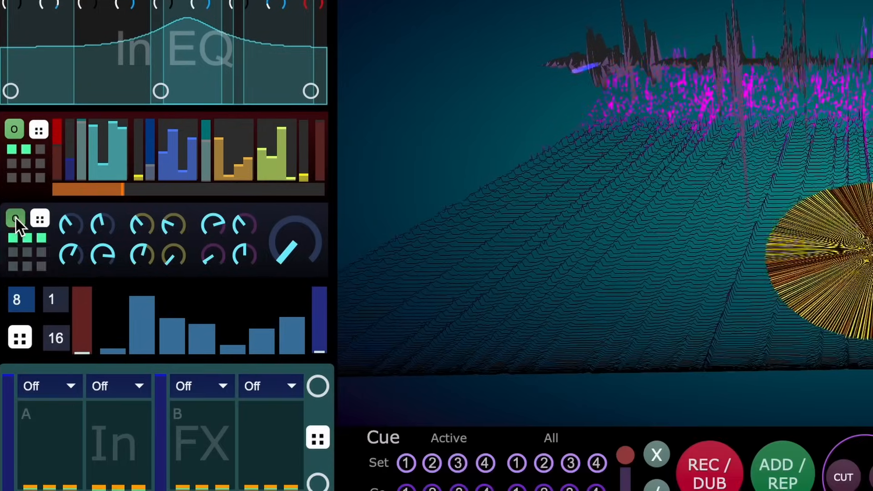
drag(298, 245, 298, 204)
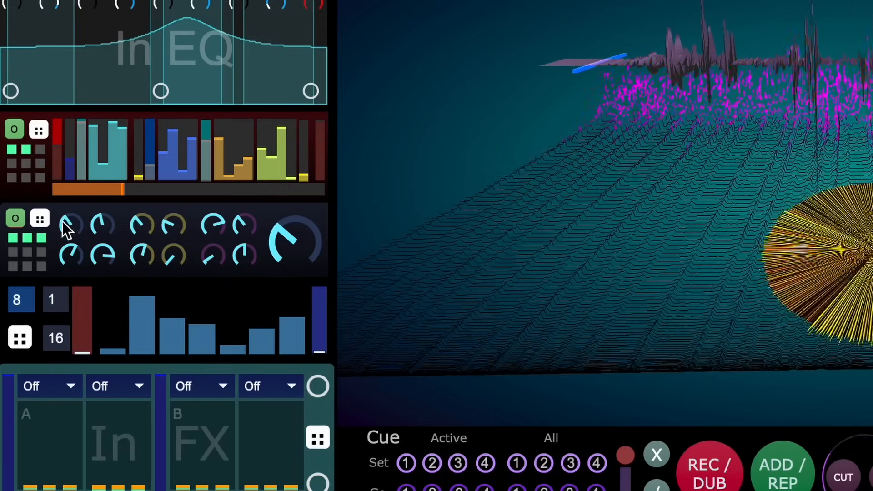
click(41, 217)
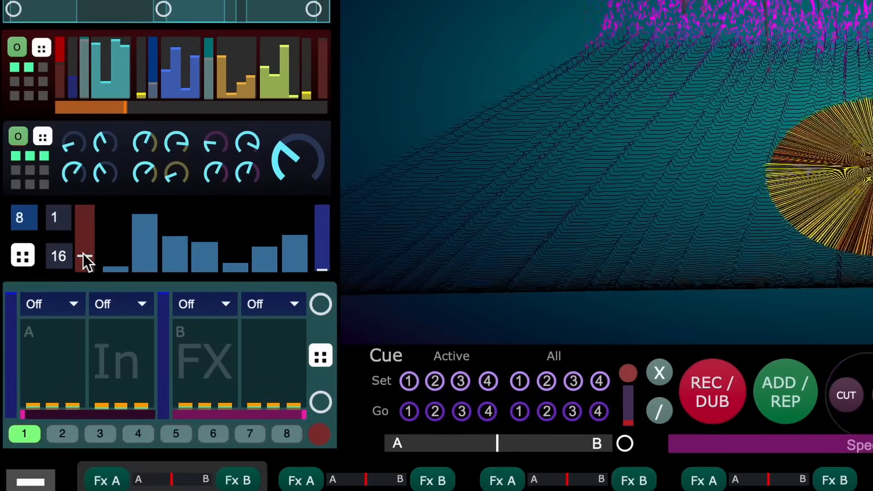
Raise the input step sequencer's red slider to about half, randomize the bars, and redraw them with low early steps rising to the last.
drag(81, 337, 79, 321)
click(20, 338)
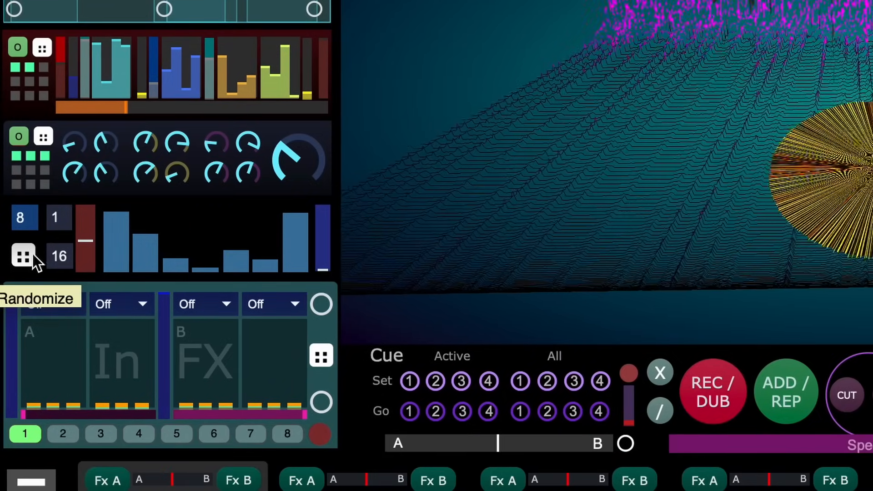
mouse_move(128, 257)
mouse_down()
mouse_move(262, 228)
mouse_move(321, 180)
mouse_up()
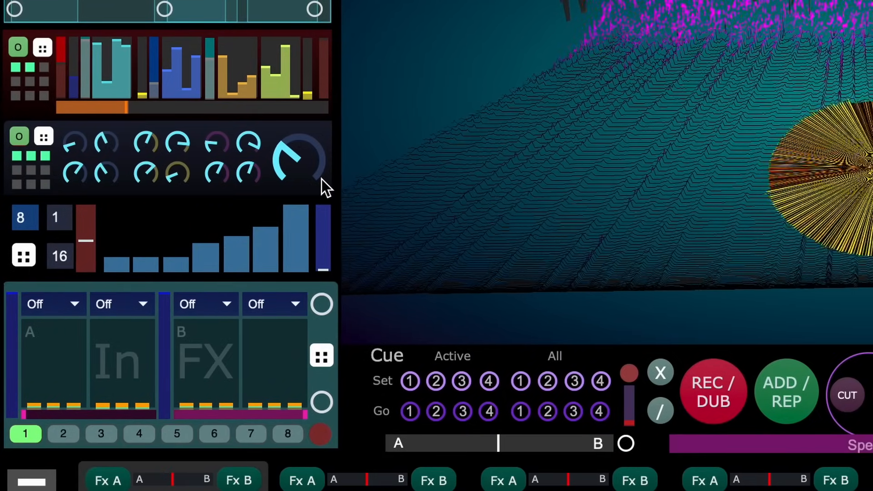
mouse_move(117, 268)
mouse_down()
mouse_move(192, 264)
mouse_move(145, 297)
mouse_up()
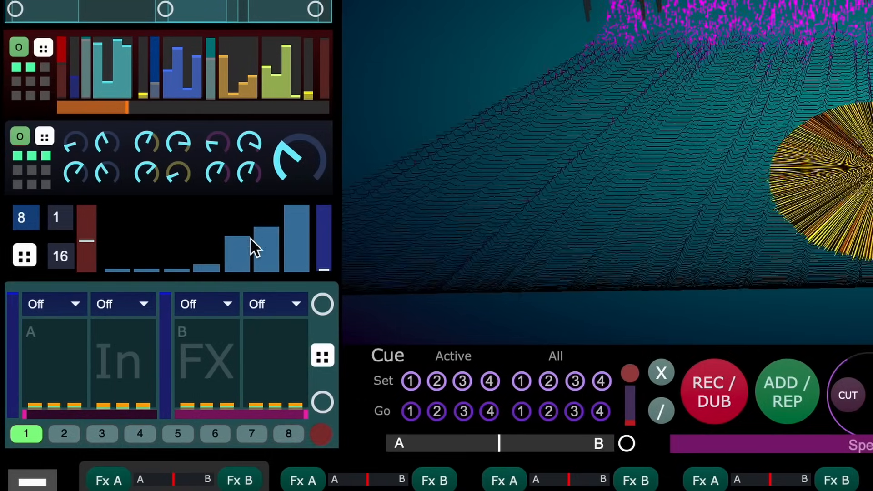
drag(250, 239, 266, 222)
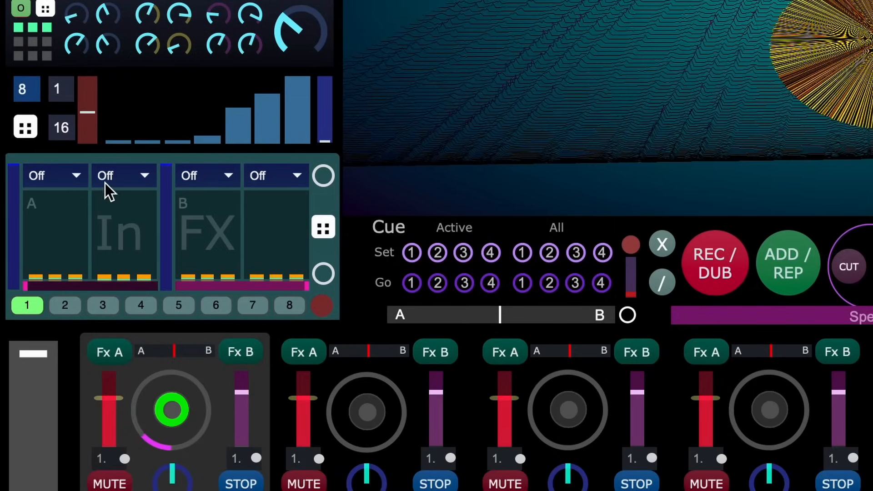
Set the first effect slot of In FX A to tutdelay.
click(49, 178)
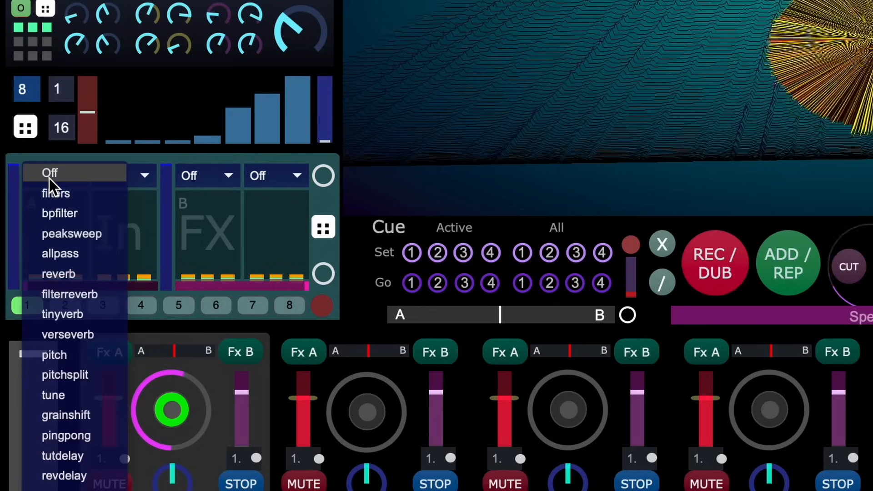
scroll(88, 421, down, 5)
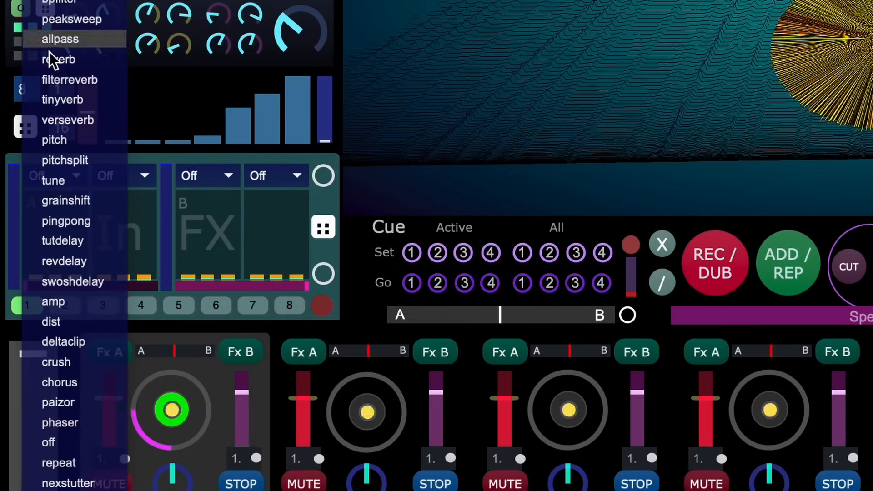
click(64, 242)
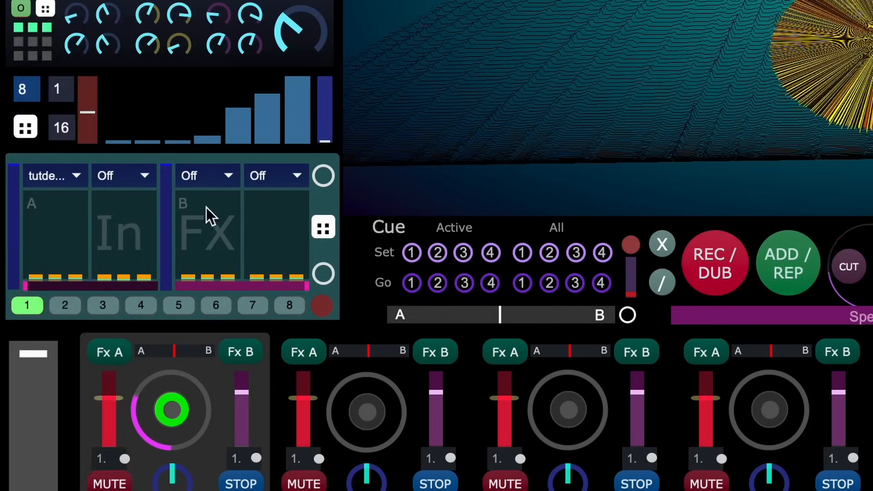
Randomize the In FX effects and their parameters repeatedly to find a new combination for sides A and B.
click(324, 224)
click(323, 224)
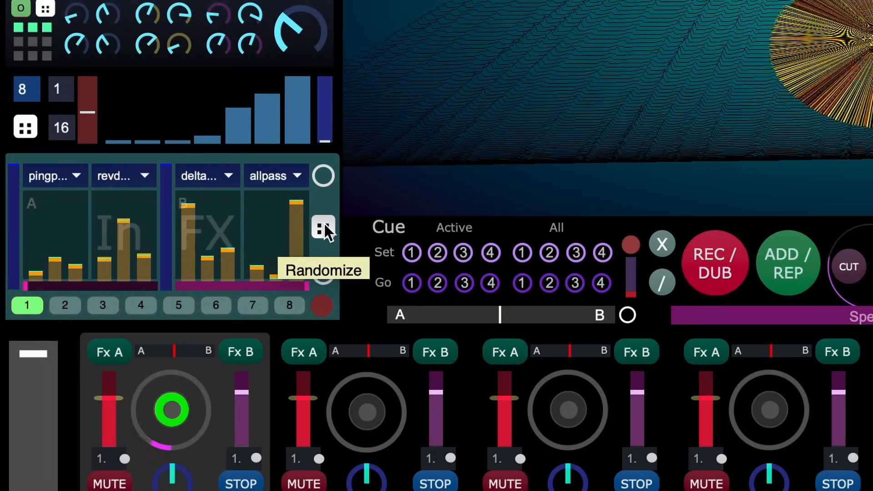
click(323, 224)
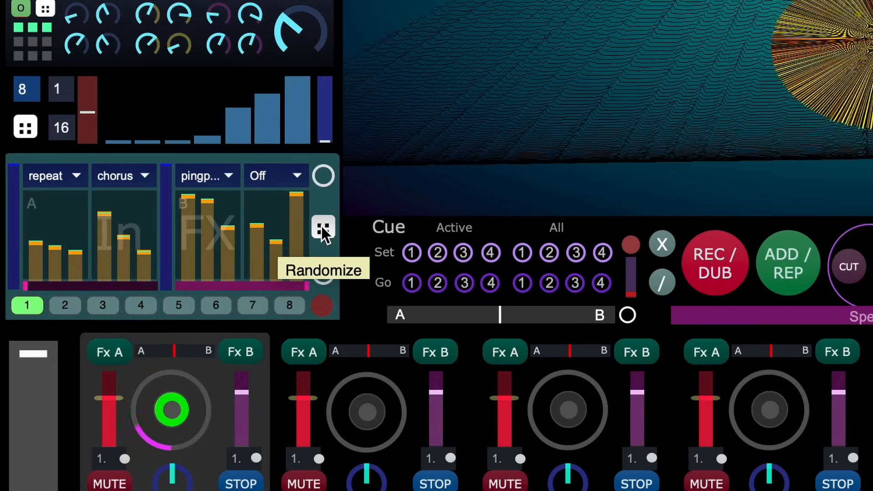
click(321, 228)
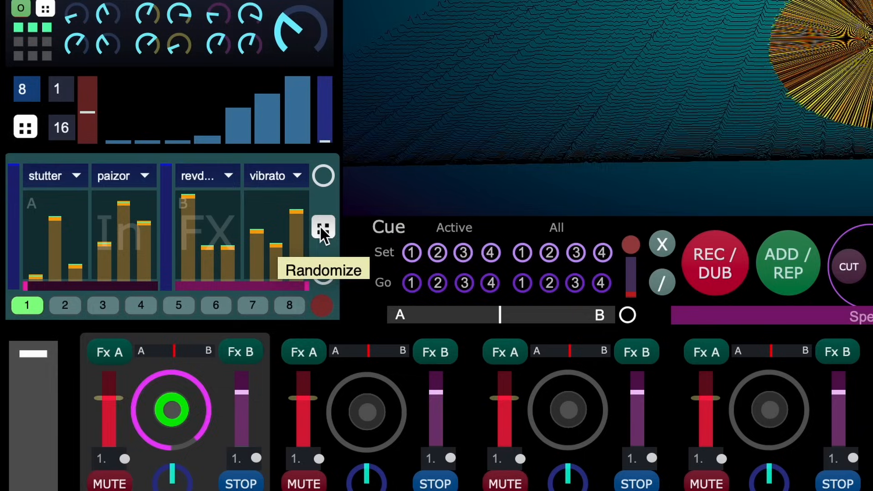
click(321, 228)
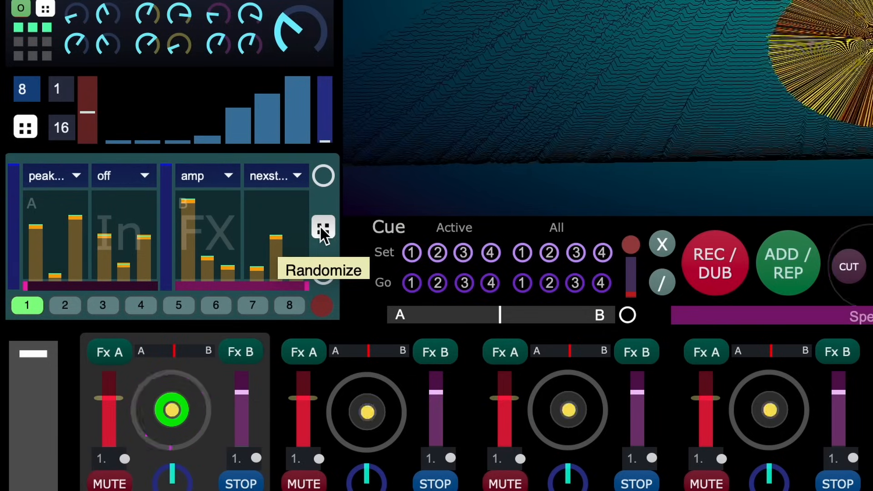
click(321, 228)
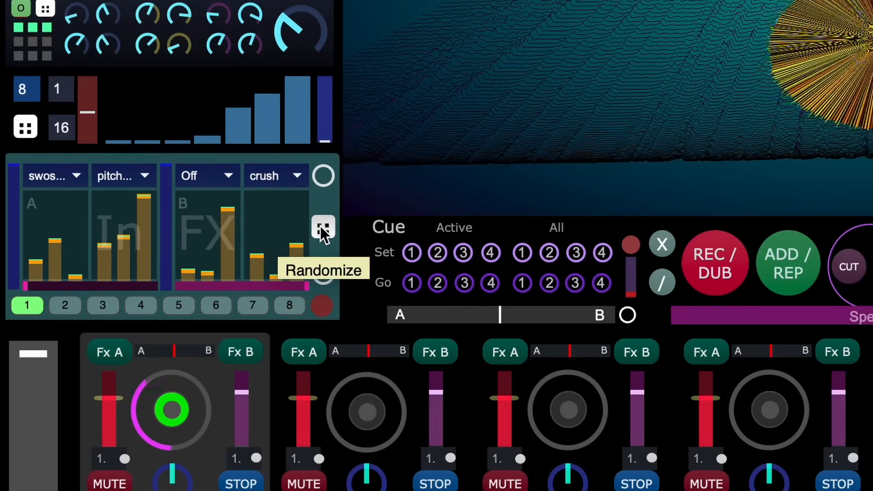
click(321, 228)
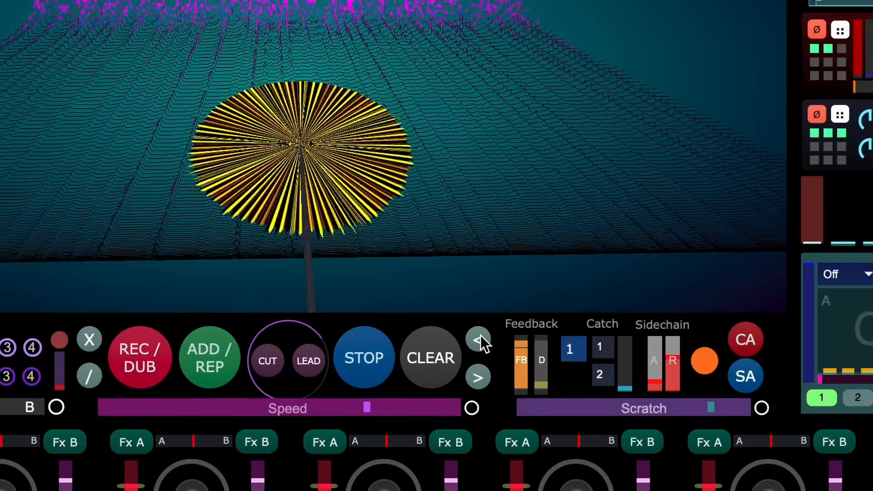
Apply the < operation and the > operation to the active loop.
click(480, 340)
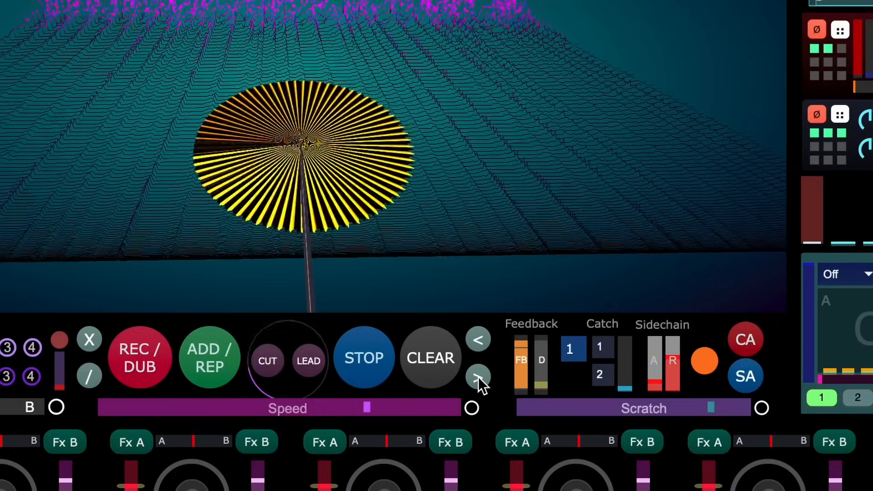
click(478, 377)
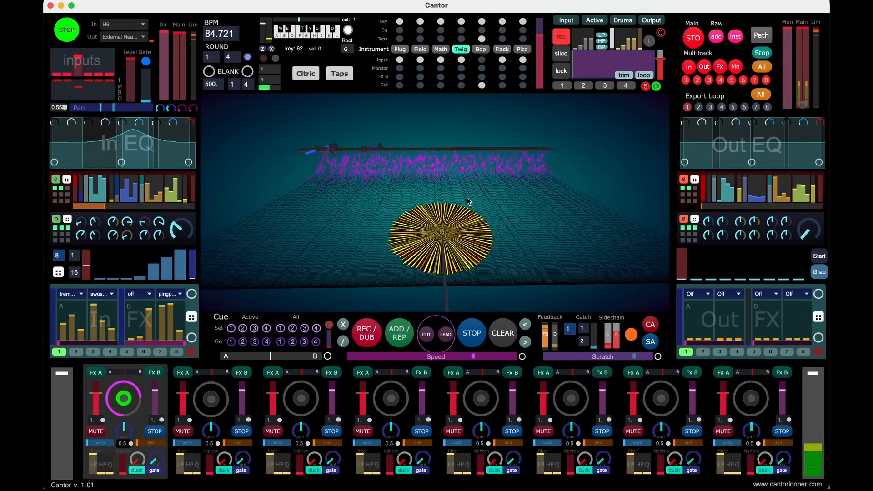
Overdub a layer onto the first track's loop and lower that track's LP filter slightly.
key(space)
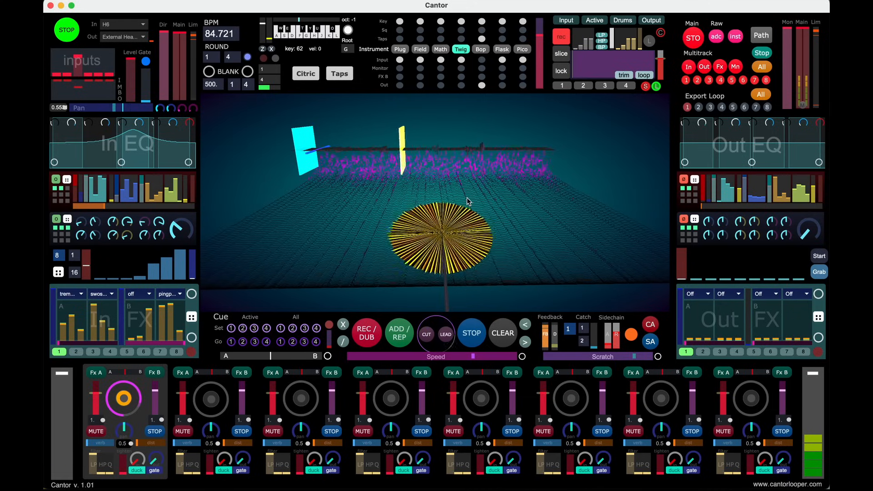
key(space)
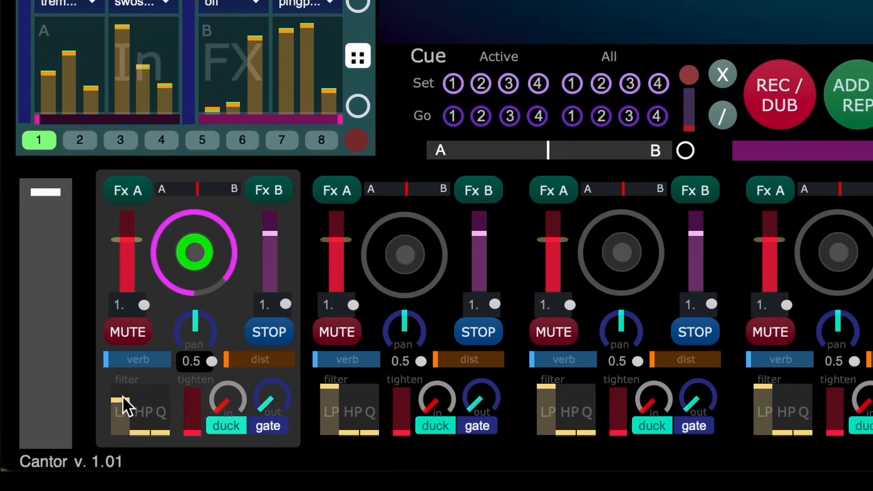
drag(121, 398, 122, 406)
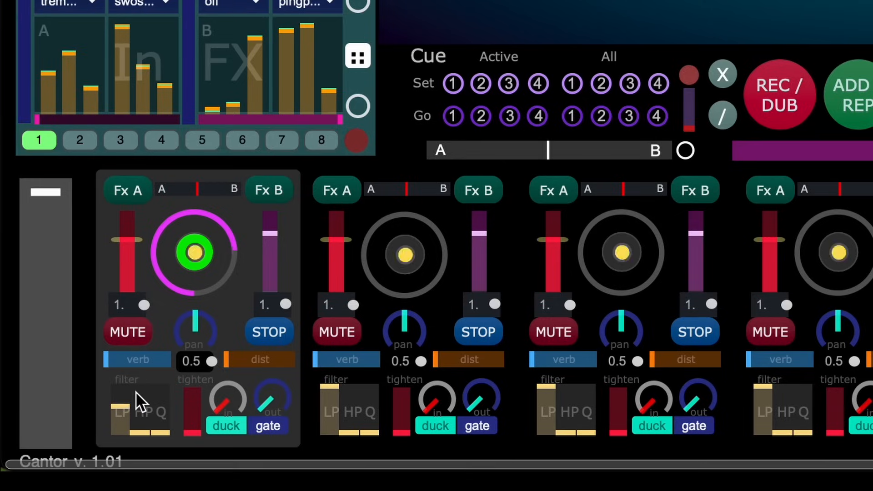
Select the second track and open the Field instrument, placing its window over the visualizer.
click(416, 257)
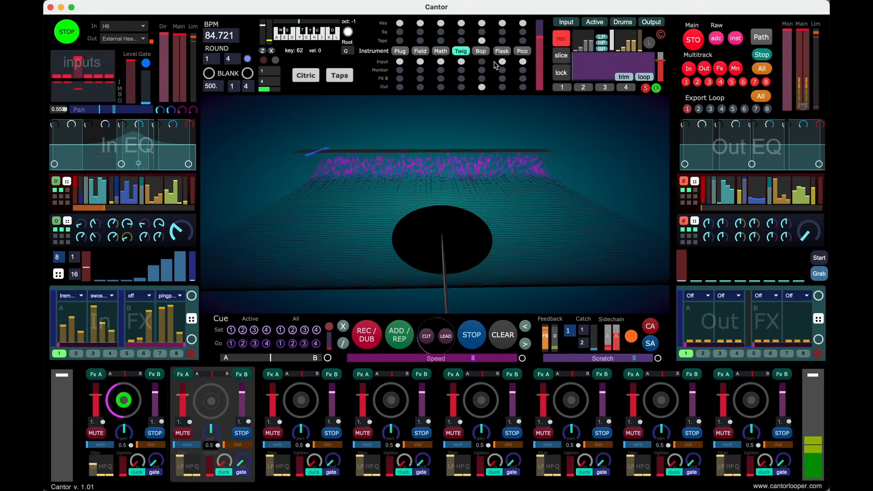
click(464, 51)
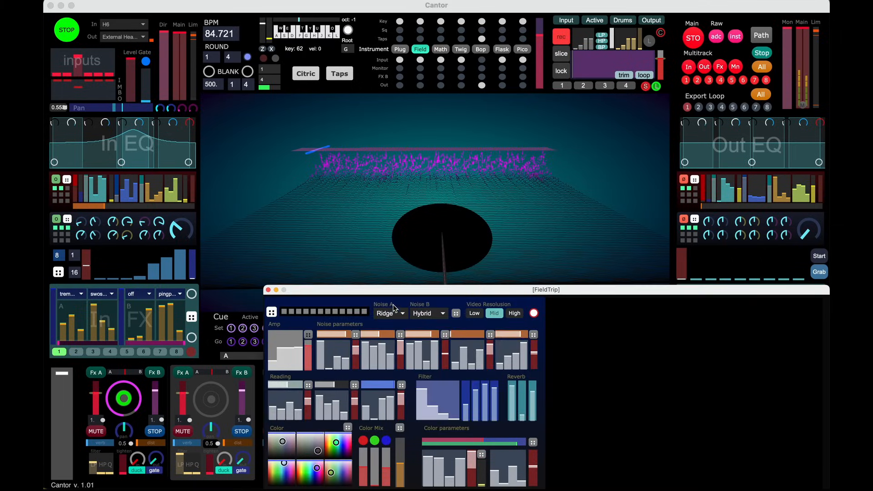
drag(407, 294, 358, 102)
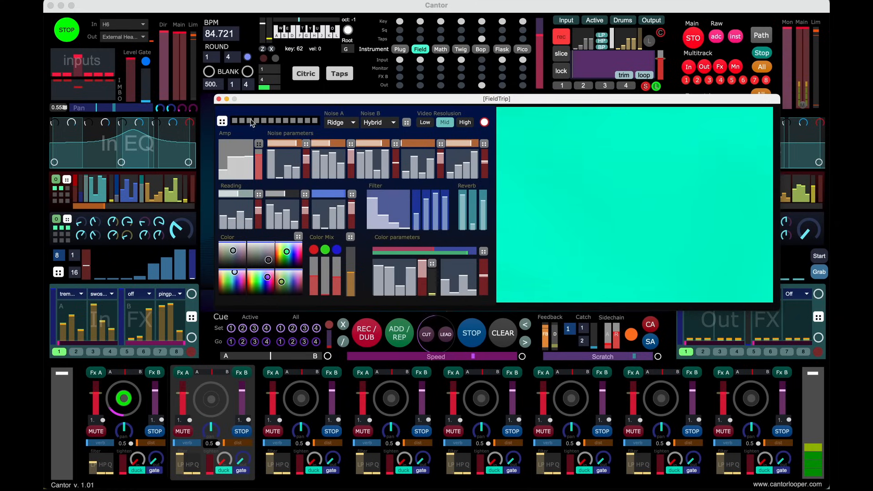
Randomize the Field instrument's parameters repeatedly to try different sounds, and switch off the middle band of the In EQ.
click(222, 121)
click(122, 165)
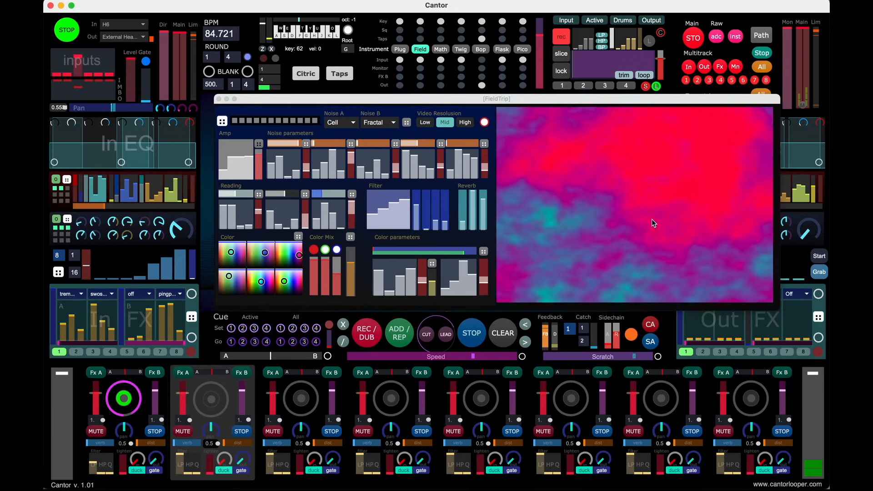
click(222, 122)
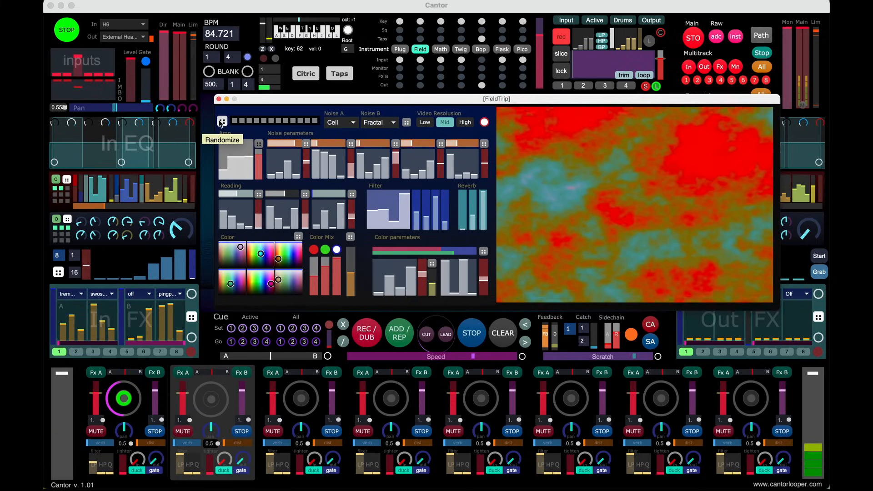
click(224, 122)
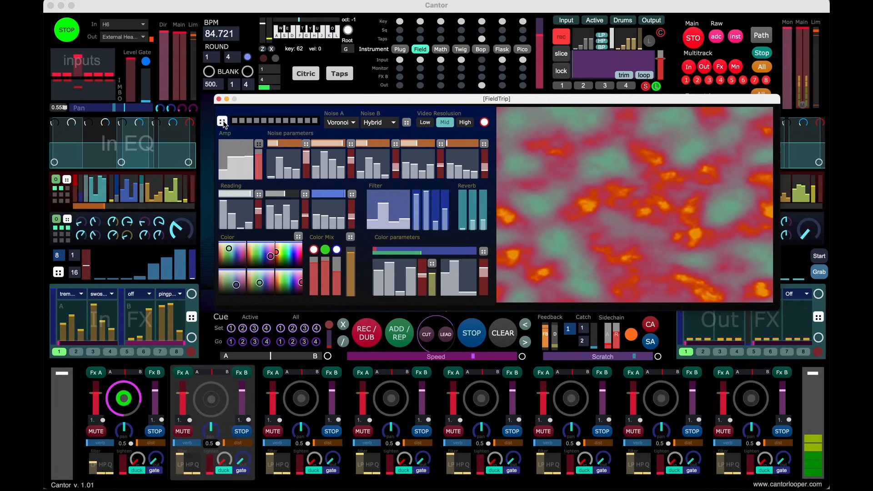
click(222, 122)
click(223, 122)
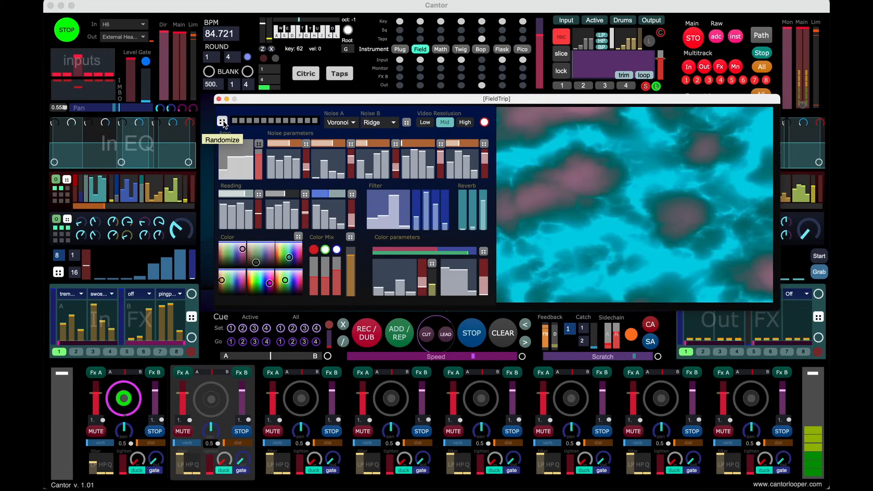
click(222, 122)
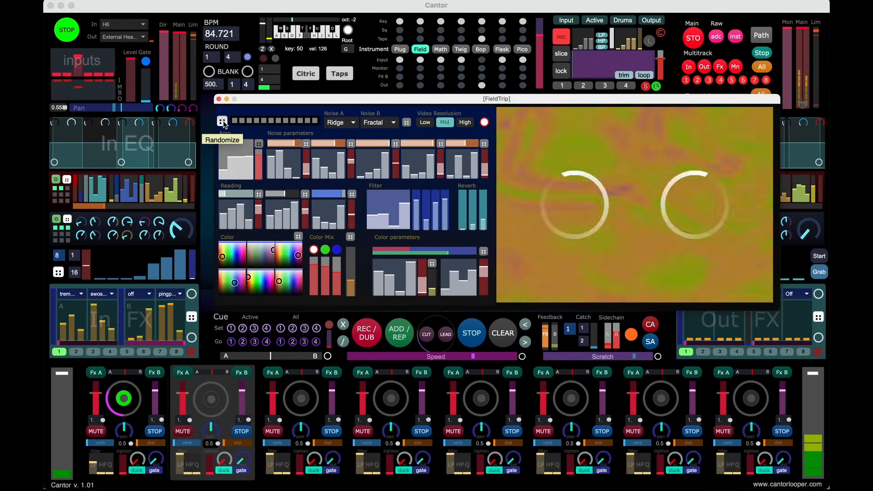
click(223, 122)
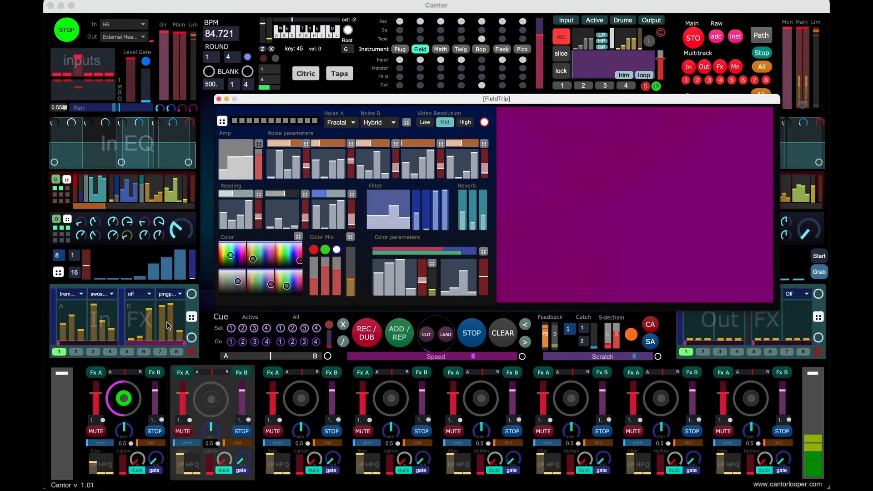
Reset the In FX slots to Off, disable the first input effect, and randomize the Field instrument a few more times.
click(192, 337)
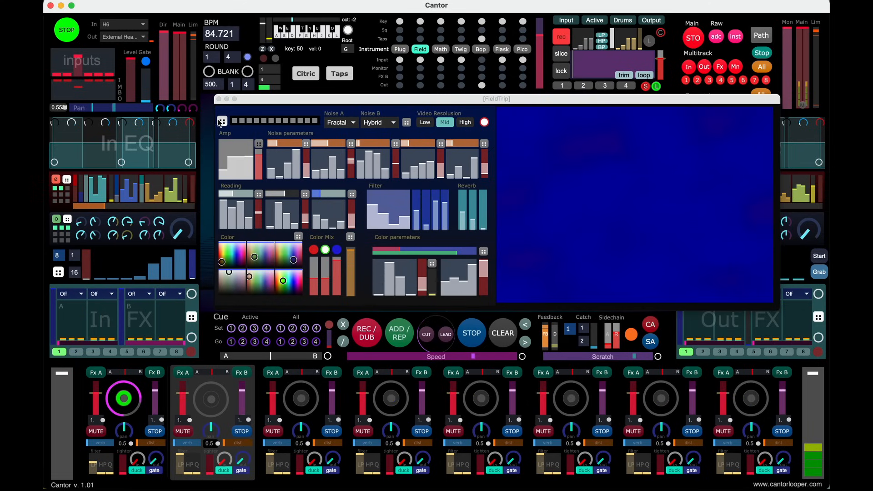
click(222, 122)
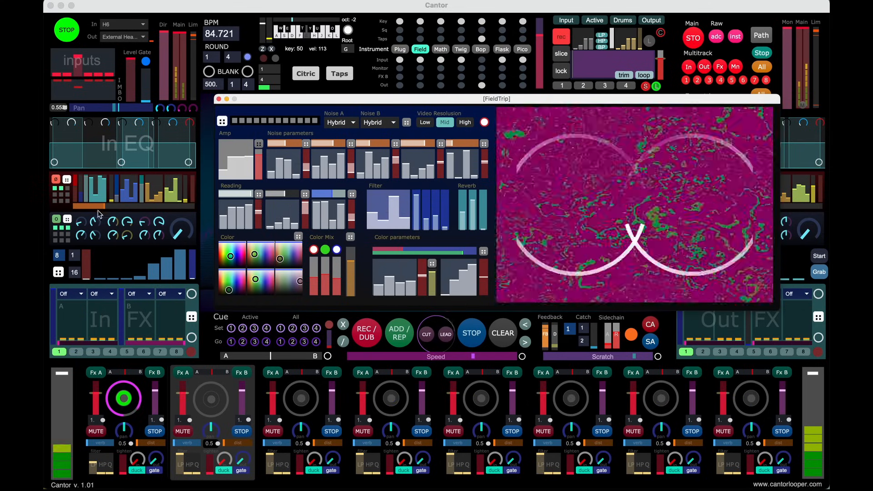
click(223, 122)
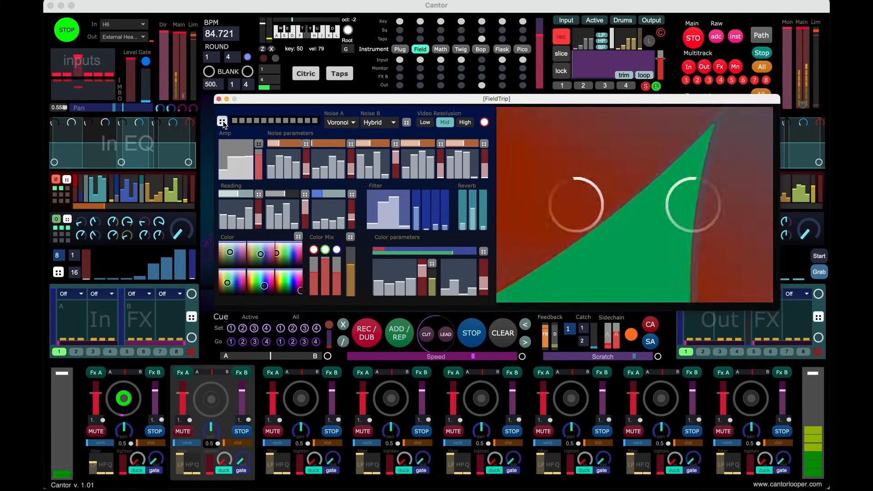
click(222, 122)
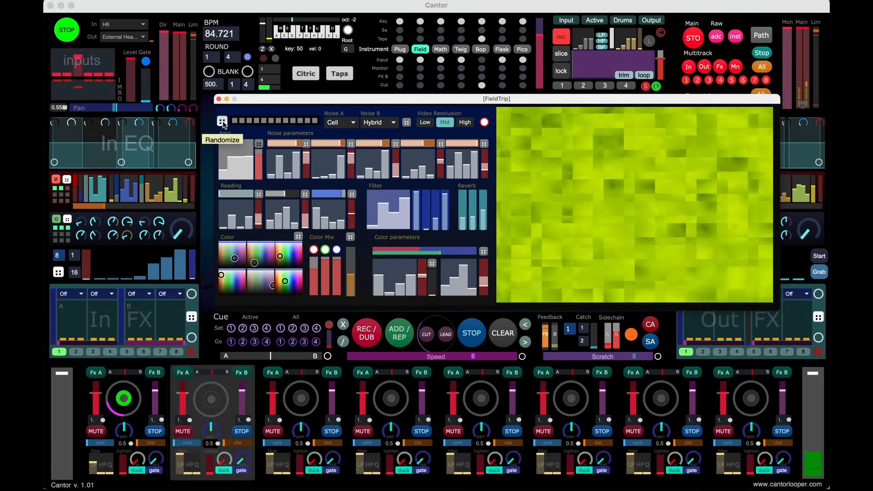
Keep randomizing the Field instrument's parameters, shift the keyboard octave up, and turn up the input reverb's main dial.
click(223, 122)
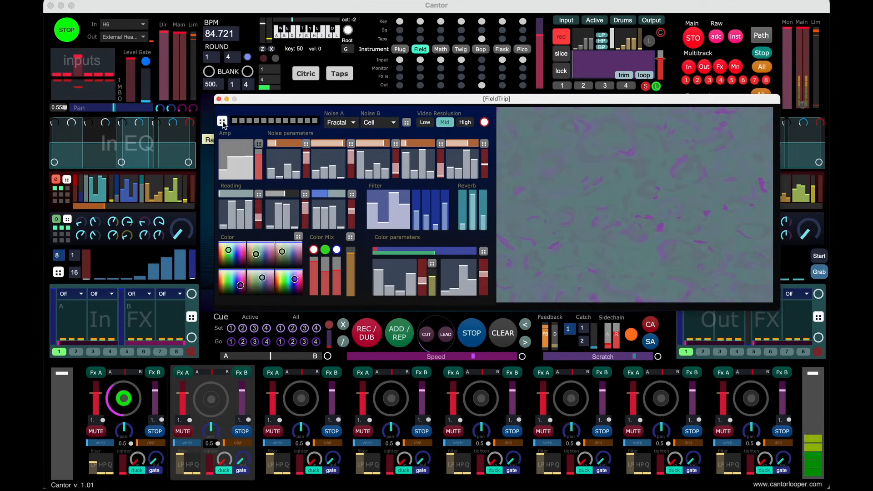
click(222, 122)
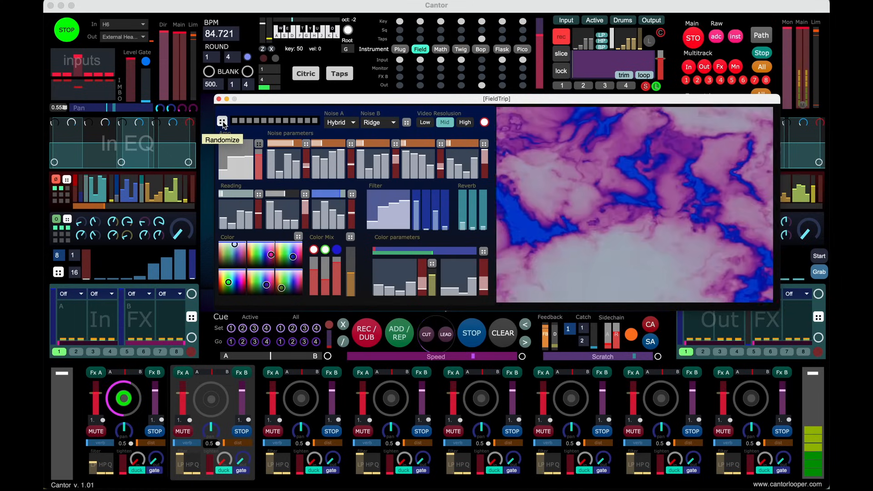
key(x)
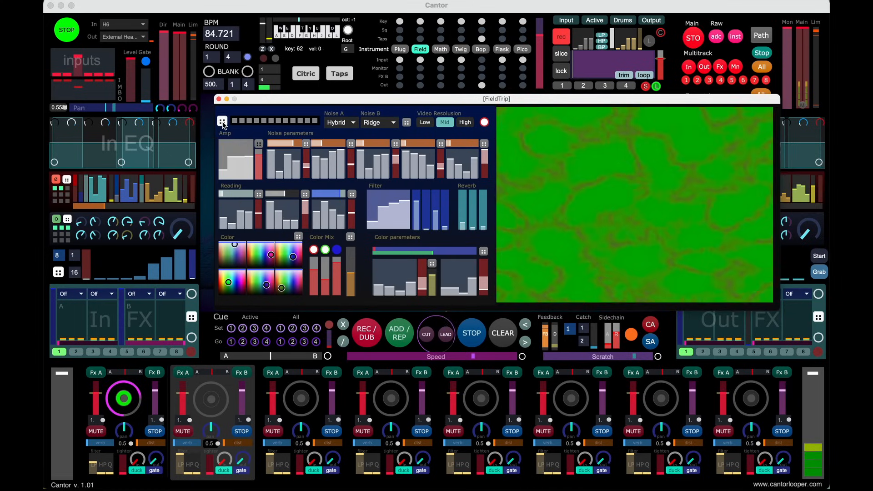
click(223, 122)
click(181, 234)
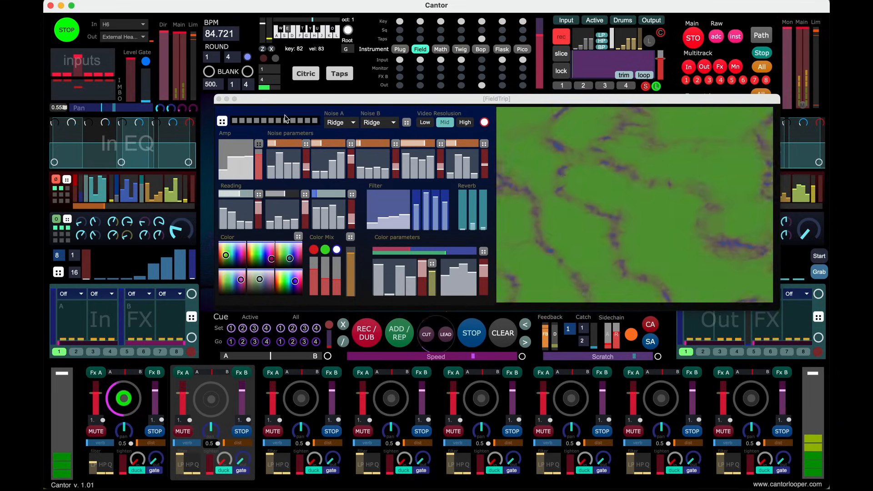
click(222, 122)
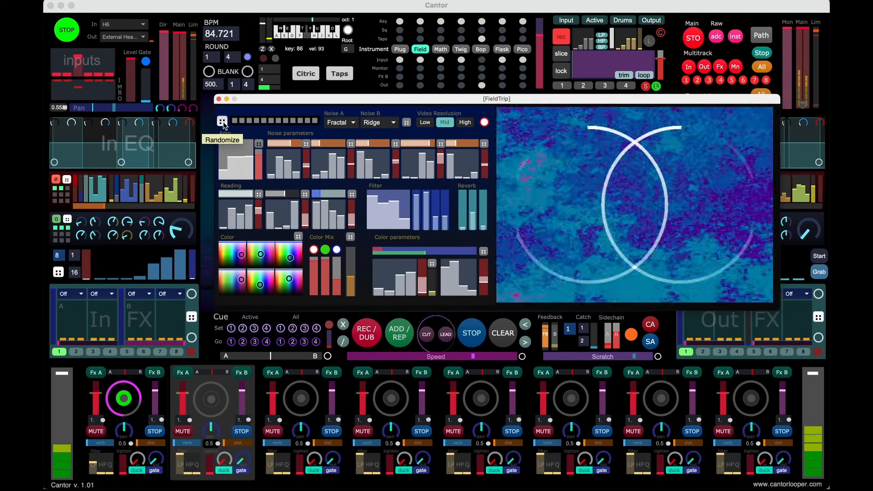
click(222, 121)
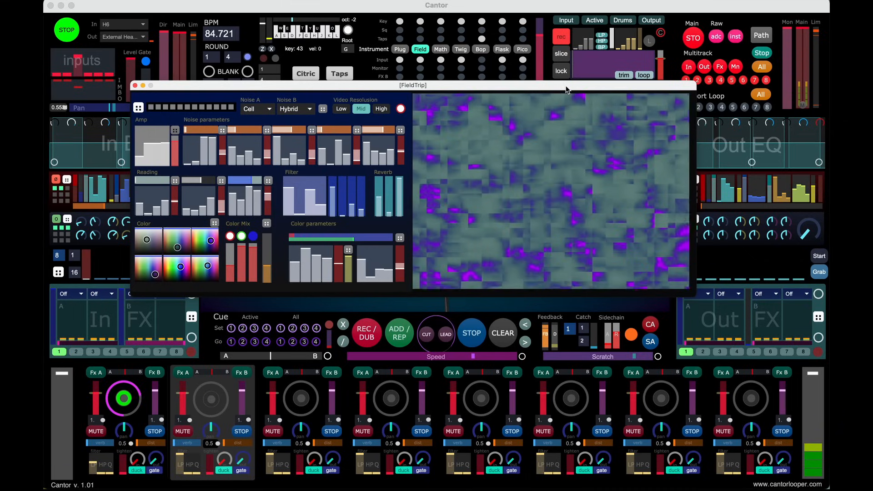
Close the Field instrument's window and record a loop of its sound on the second track.
drag(566, 86, 565, 84)
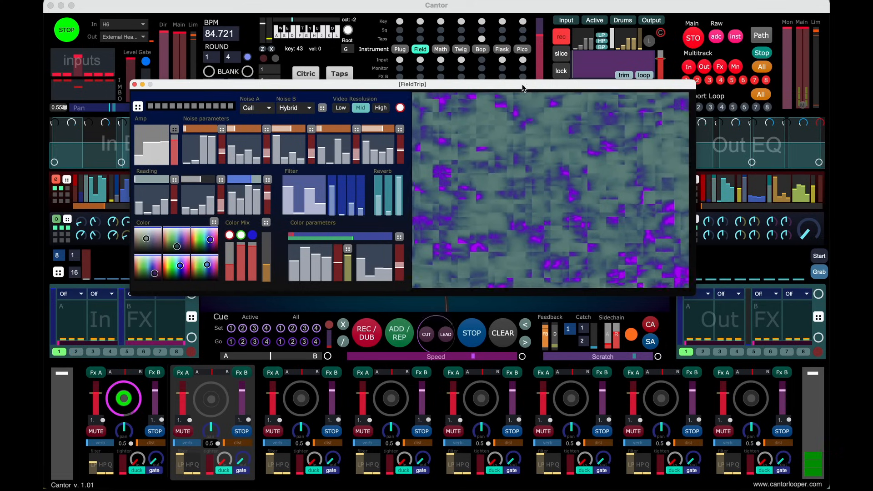
key(super+w)
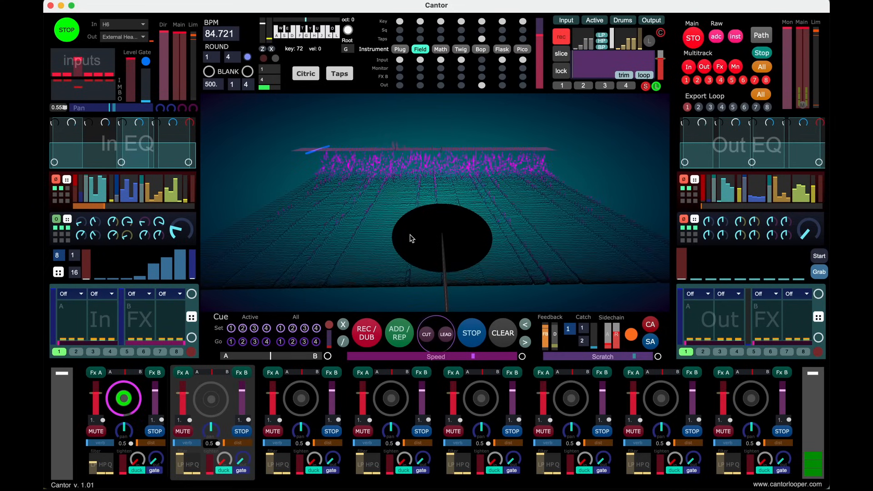
key(space)
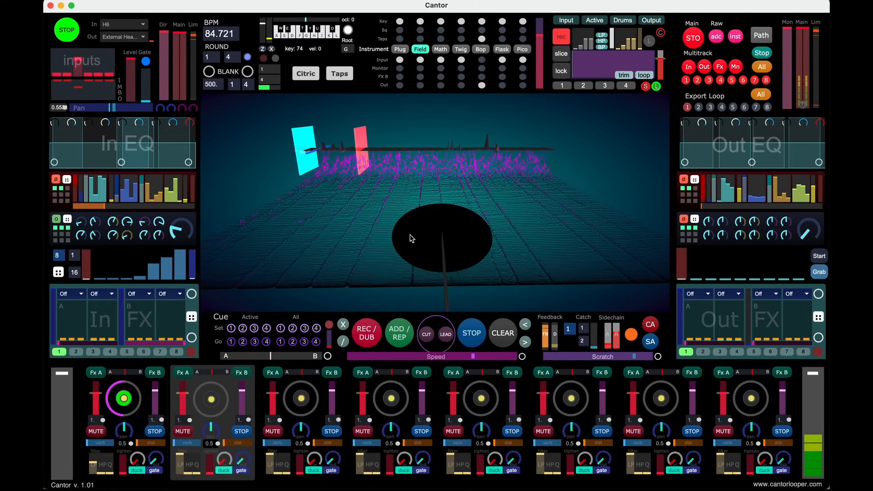
key(space)
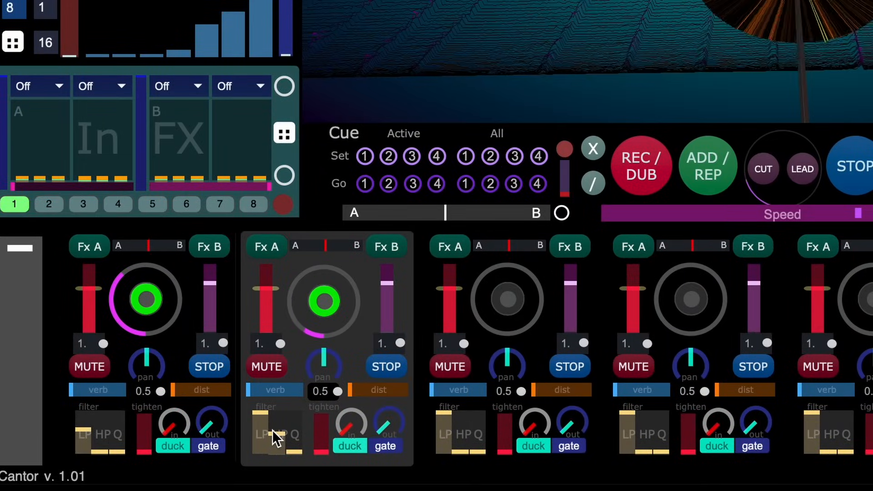
Adjust the second track's LP filter and verb, then randomize the Track Reverb and switch it off and on to compare.
click(260, 416)
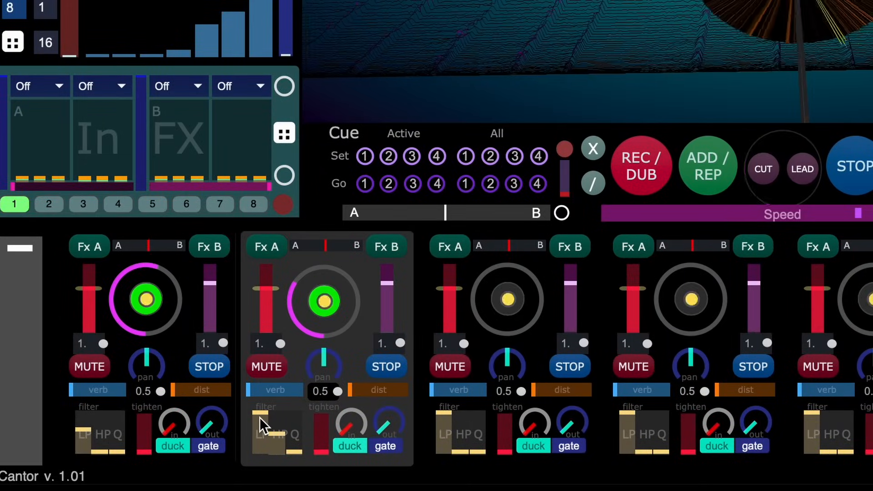
drag(260, 417, 272, 389)
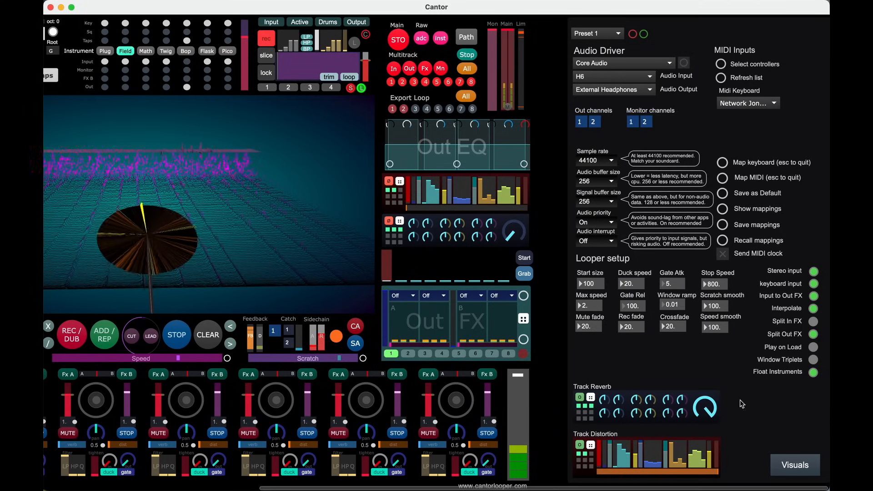
click(591, 397)
click(579, 398)
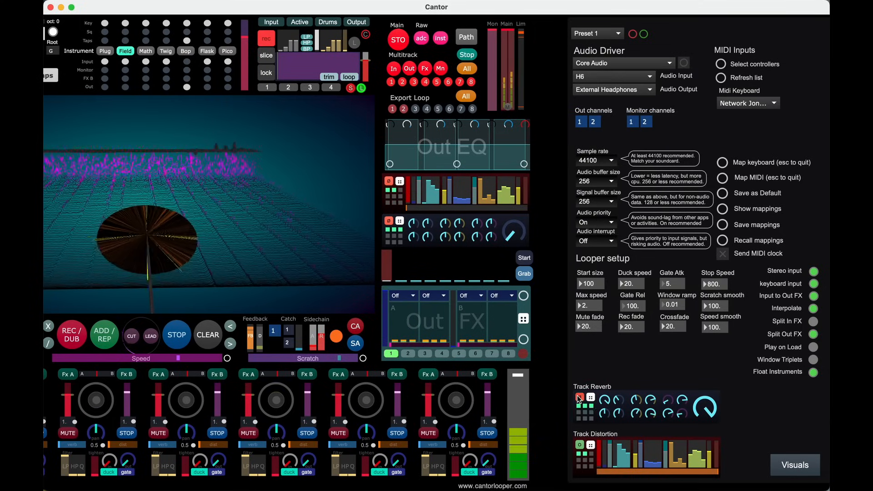
click(579, 399)
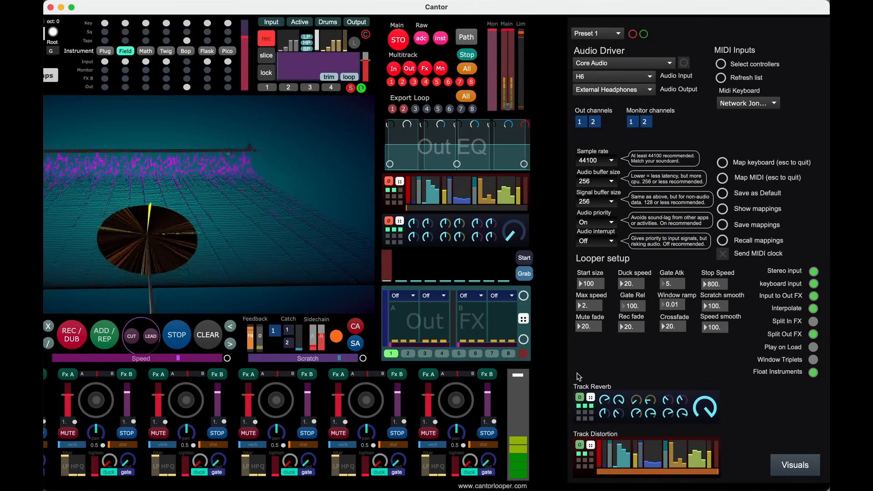
Set the second ROUND value to 6, after briefly trying 3.
scroll(576, 377, left, 10)
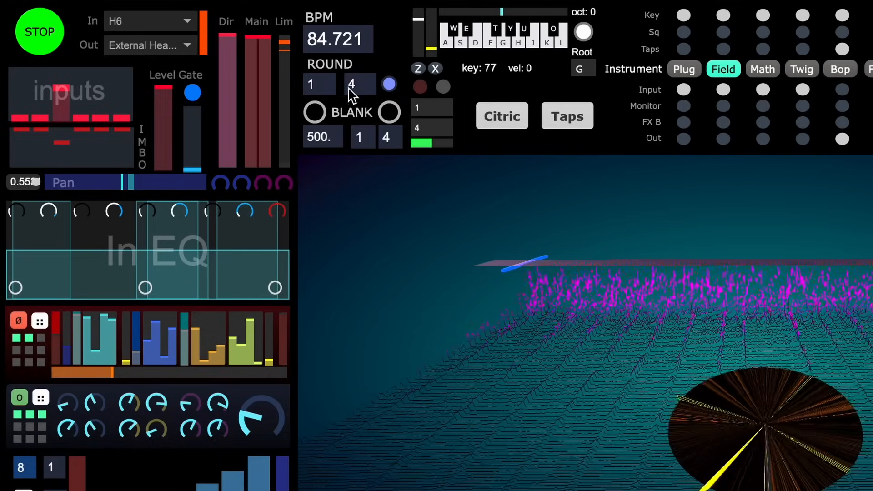
click(370, 85)
text(3)
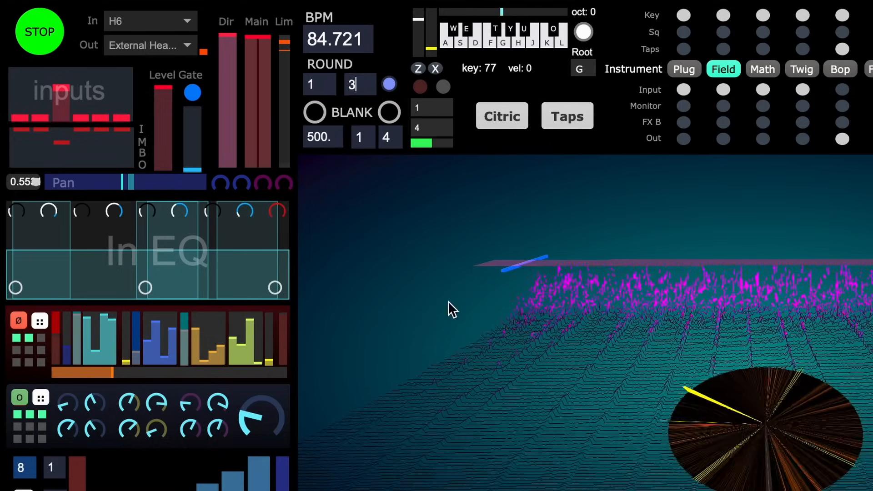
click(403, 249)
text(6)
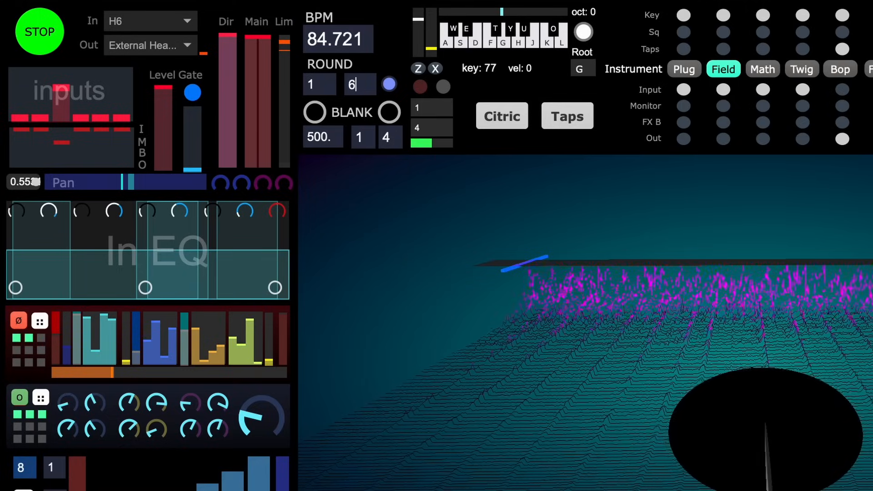
key(Return)
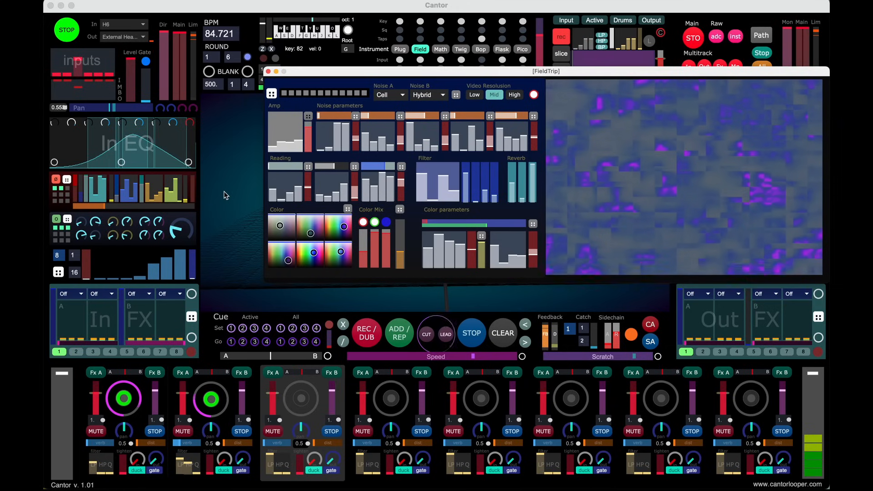
Shift the keyboard octave up to 2, close the Field window, and record a loop on the third track.
key(x)
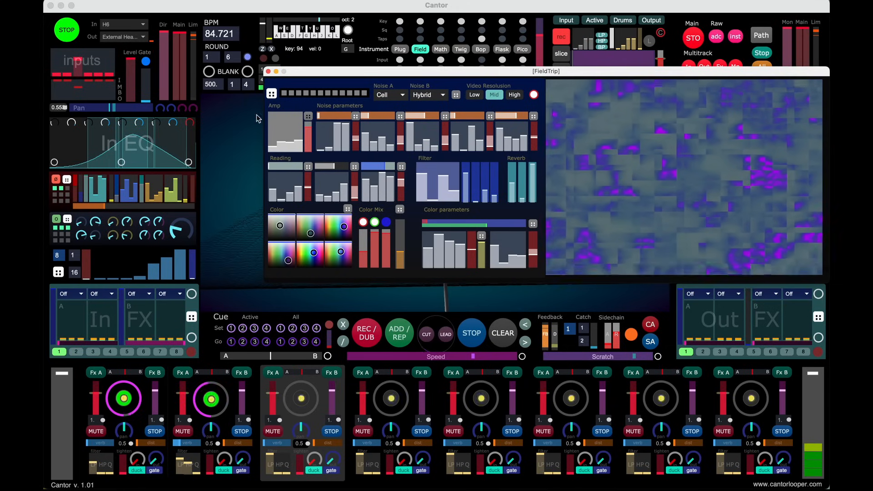
click(268, 71)
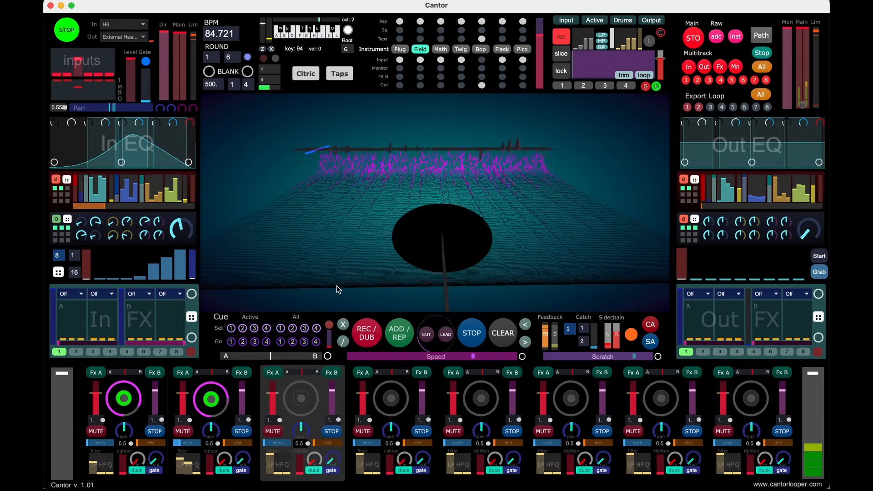
key(space)
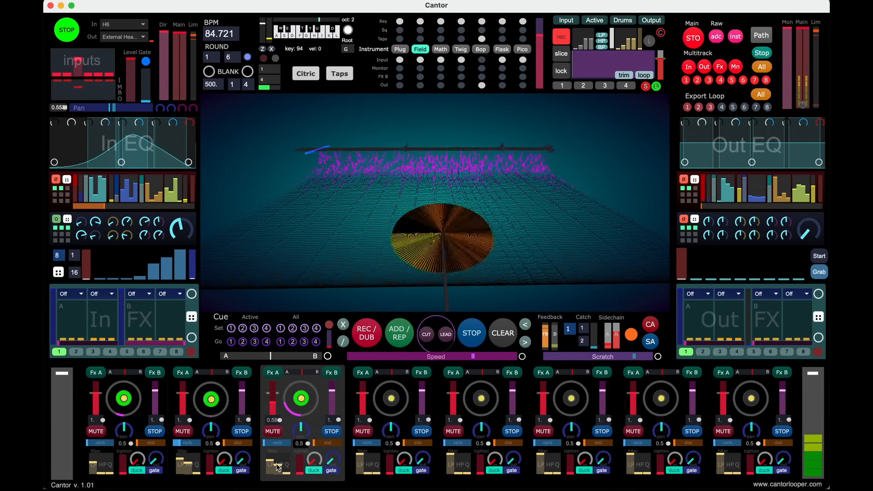
Enable Fx A on the first track and assign filters to the first slots of Out FX A and B.
click(97, 373)
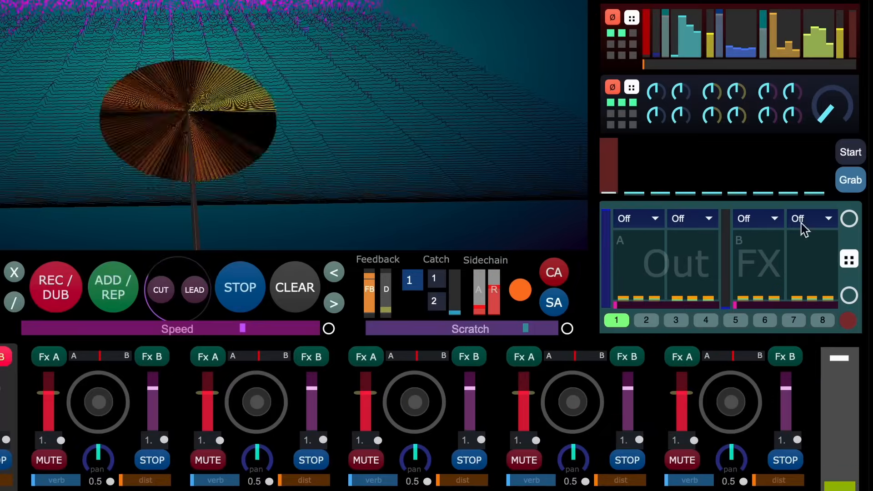
click(645, 220)
click(645, 232)
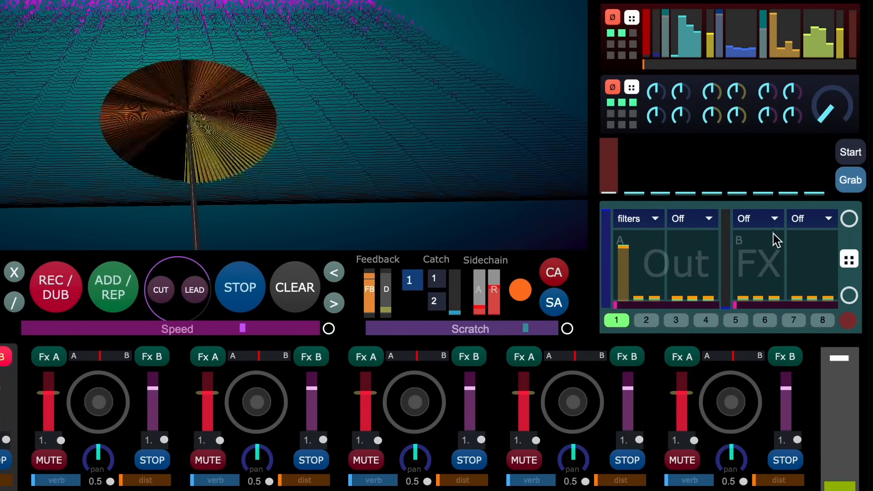
click(768, 223)
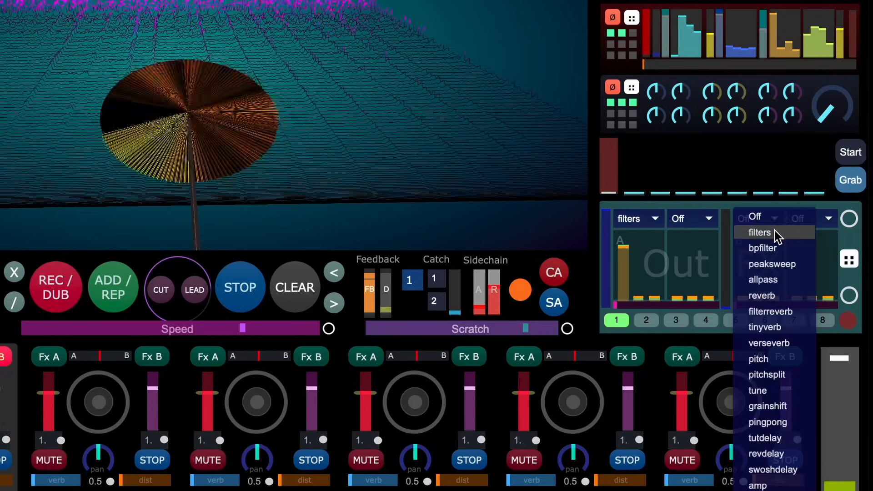
click(757, 231)
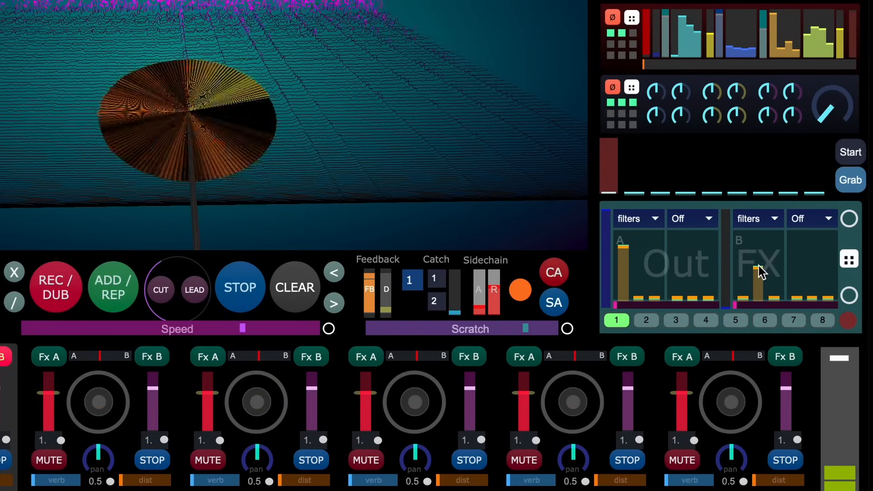
Assign pingpong to the second slot of Out FX B and adjust its parameter levels.
click(818, 222)
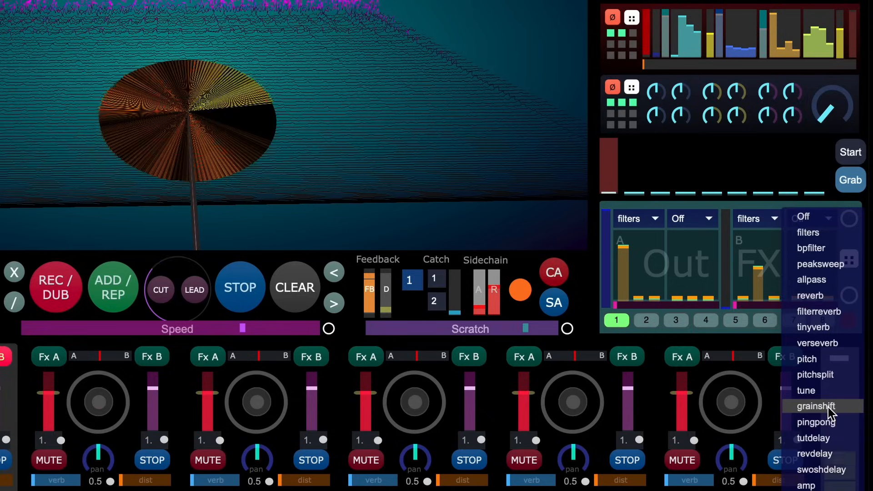
click(816, 422)
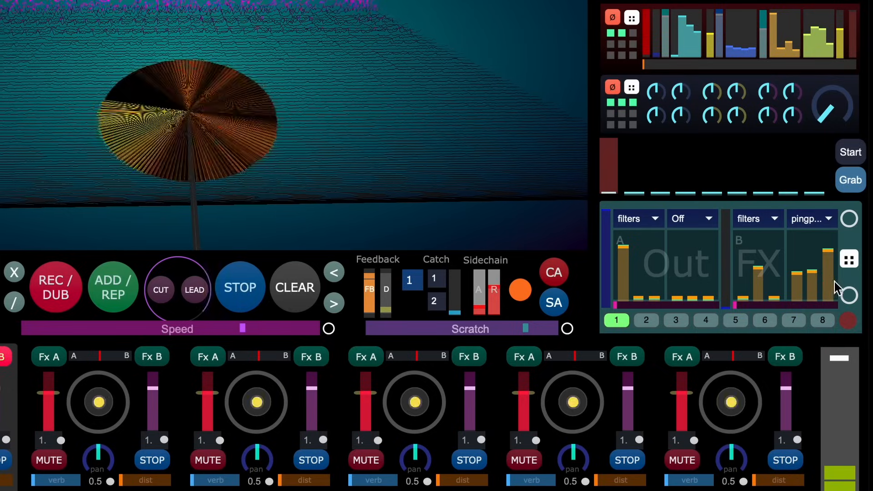
drag(797, 272, 797, 250)
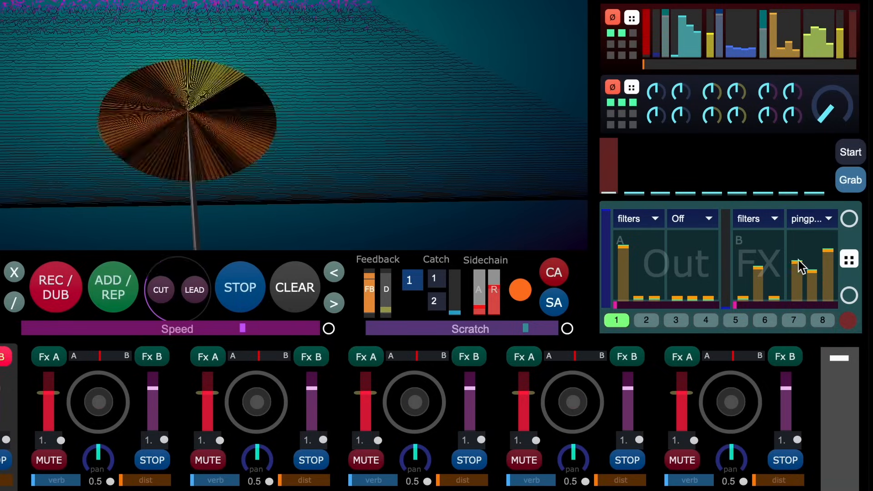
mouse_move(829, 276)
mouse_down()
mouse_move(828, 285)
mouse_move(798, 267)
mouse_up()
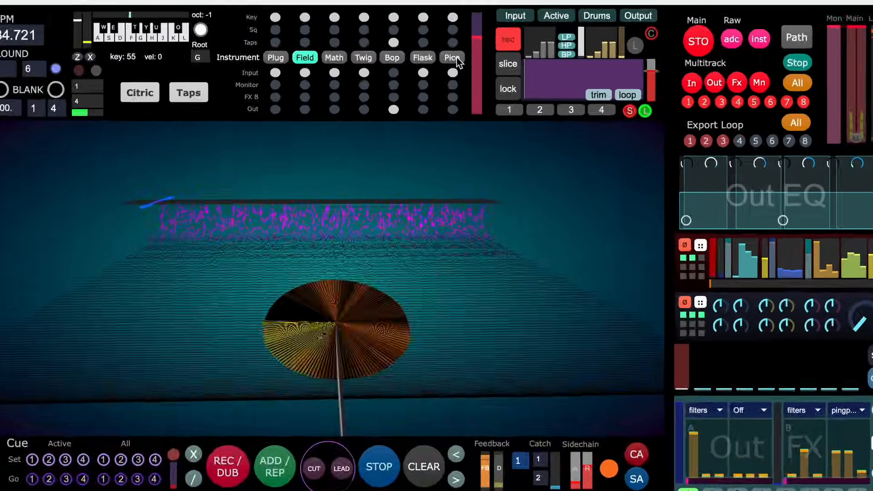
Replace the Field instrument with Pico, switch the sampler to slice mode, and raise its level.
click(524, 49)
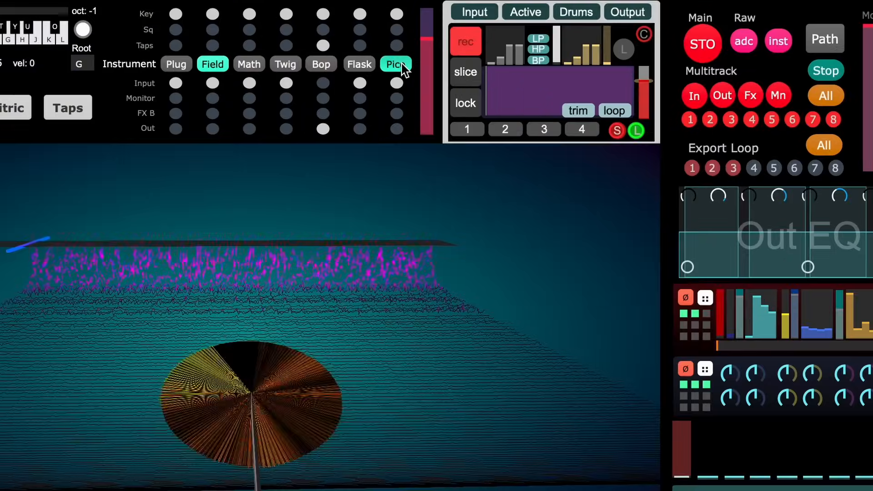
click(214, 66)
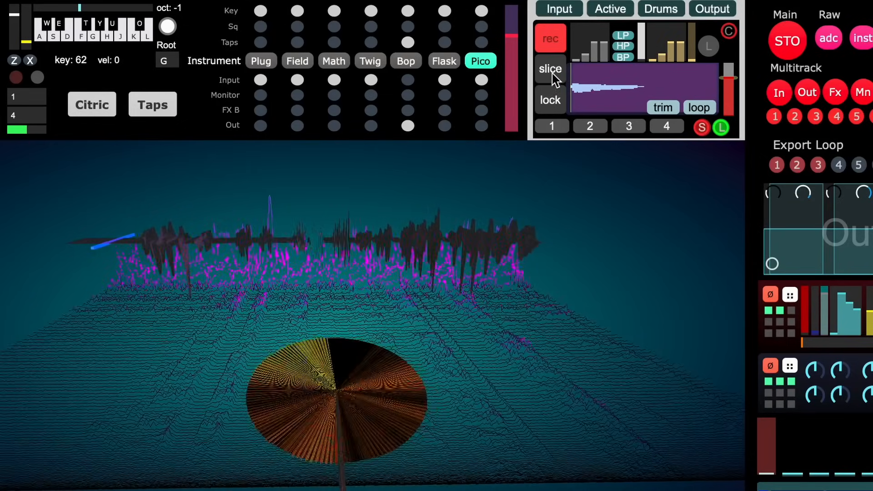
click(553, 72)
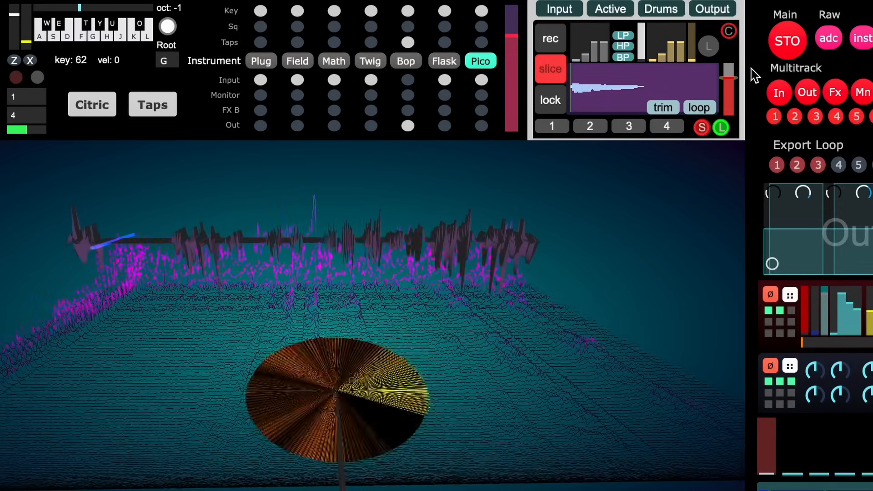
click(731, 71)
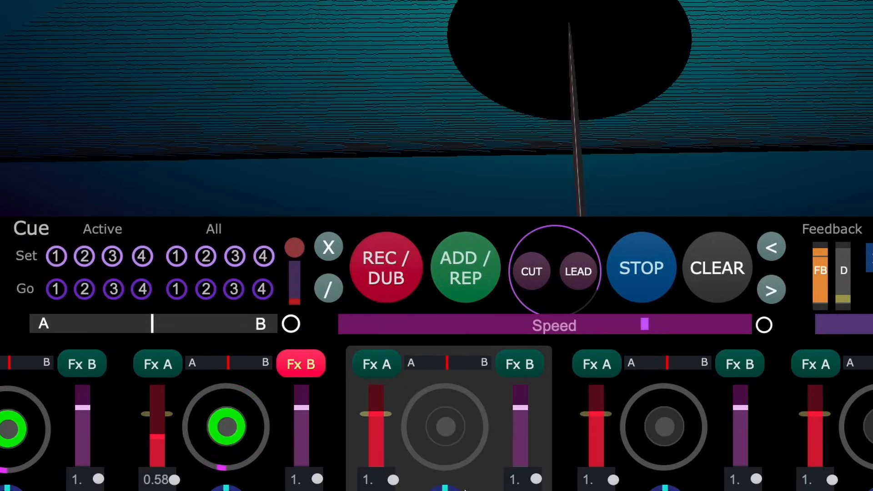
Record a loop of the sliced Pico sample on the fourth track.
click(459, 288)
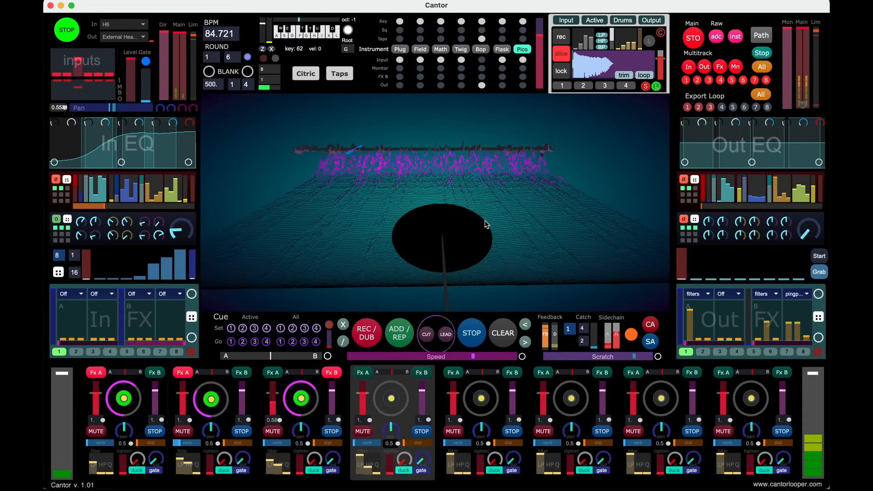
key(Return)
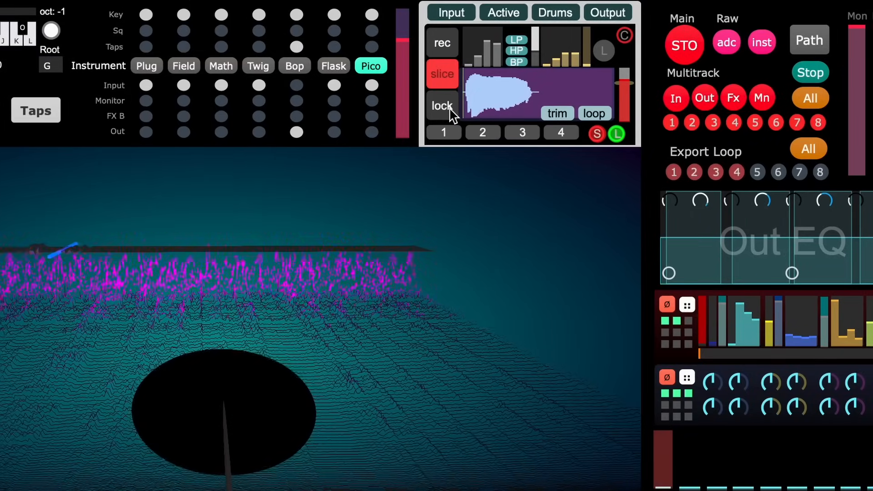
Switch the Pico sampler to lock mode and enable Fx B on the fourth and fifth tracks.
click(450, 112)
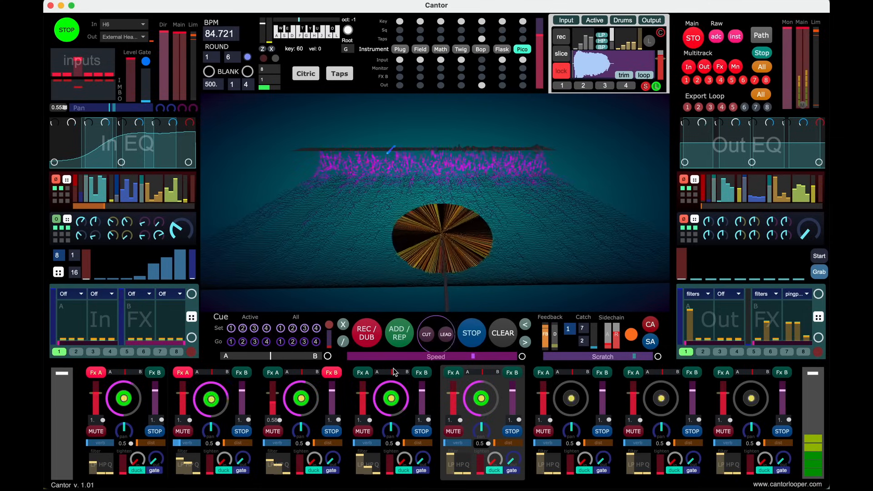
click(422, 373)
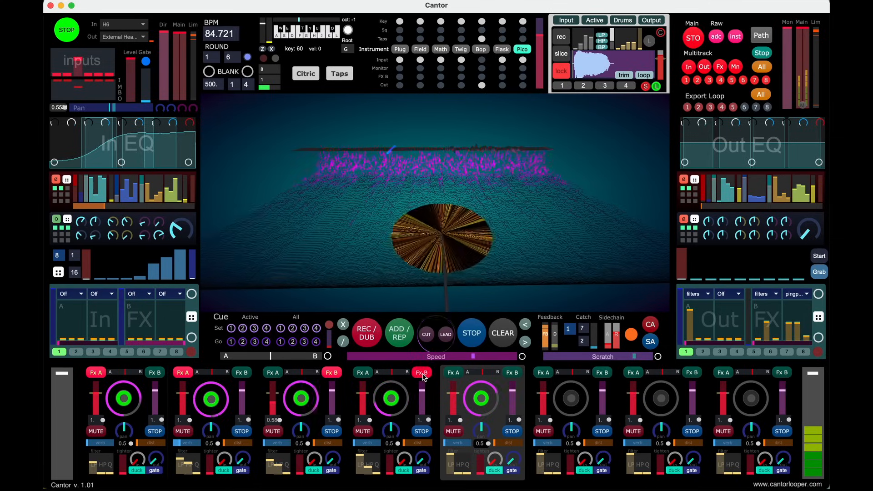
click(513, 374)
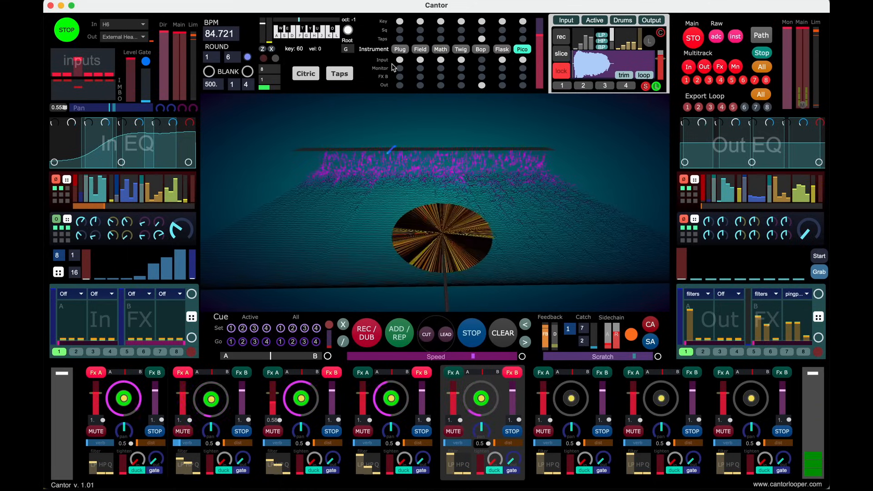
Open the Taps sequencer and program note 60 on steps 1, 5, 9 and 13, note 61 on 5 and 13, and note 62 on every step.
click(340, 74)
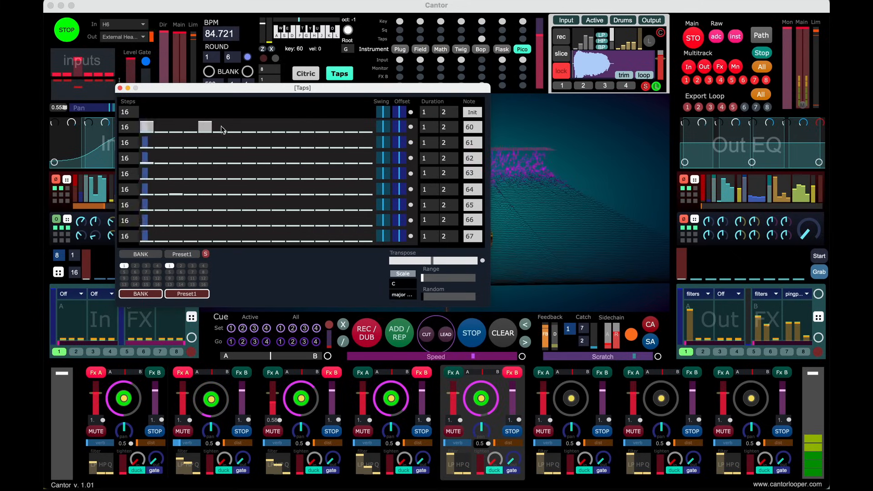
click(262, 125)
click(322, 123)
drag(265, 125, 267, 115)
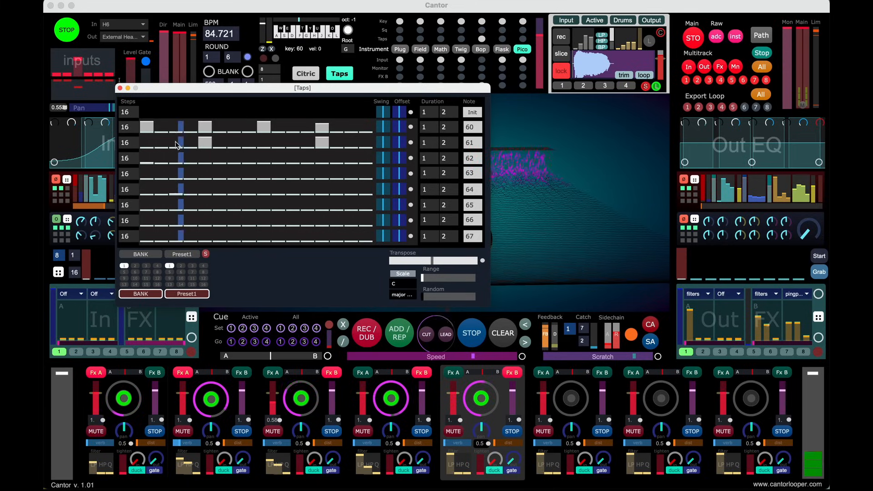
drag(152, 157, 166, 157)
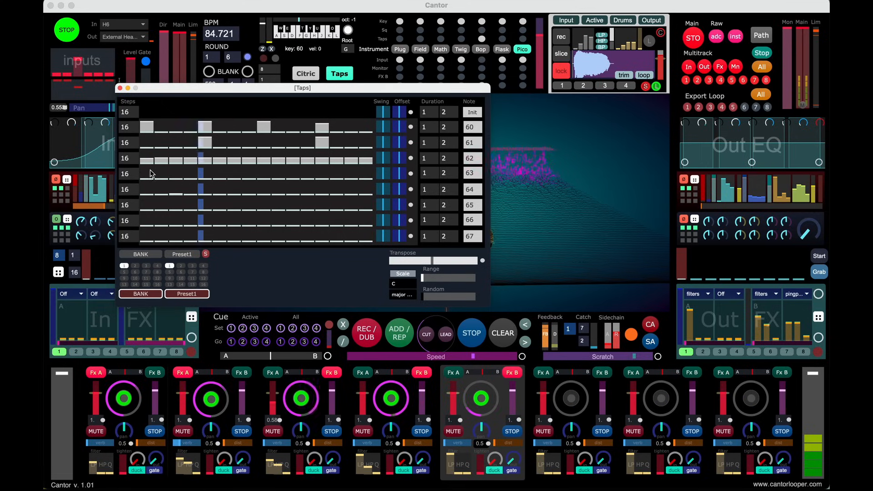
Open the Bop drum machine, randomize its kit, and raise the levels of the kick, snare and closed hi-hat.
click(481, 49)
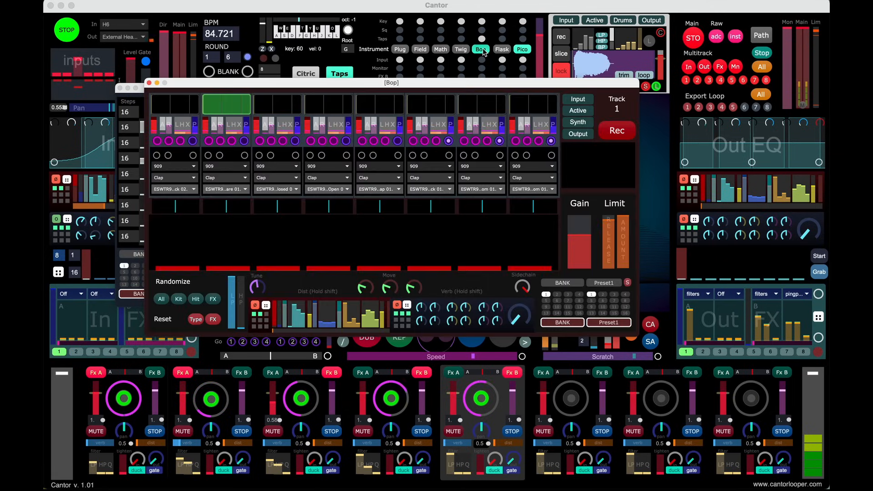
drag(479, 87, 558, 47)
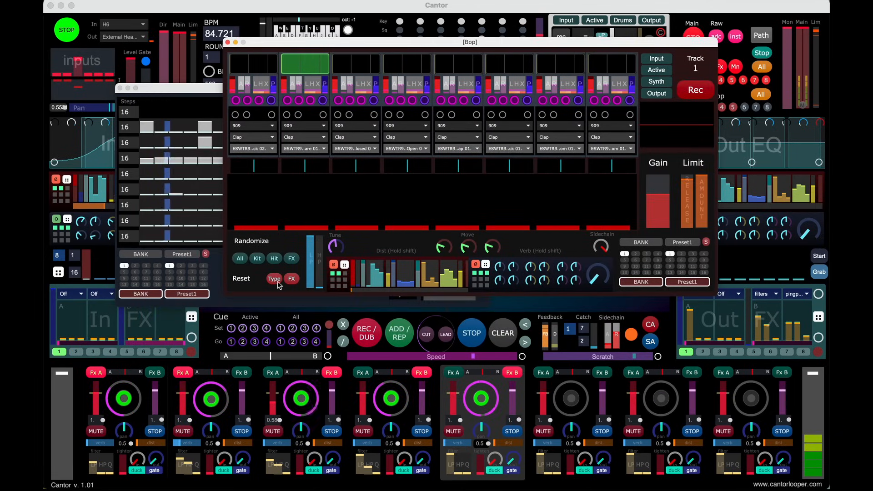
click(257, 258)
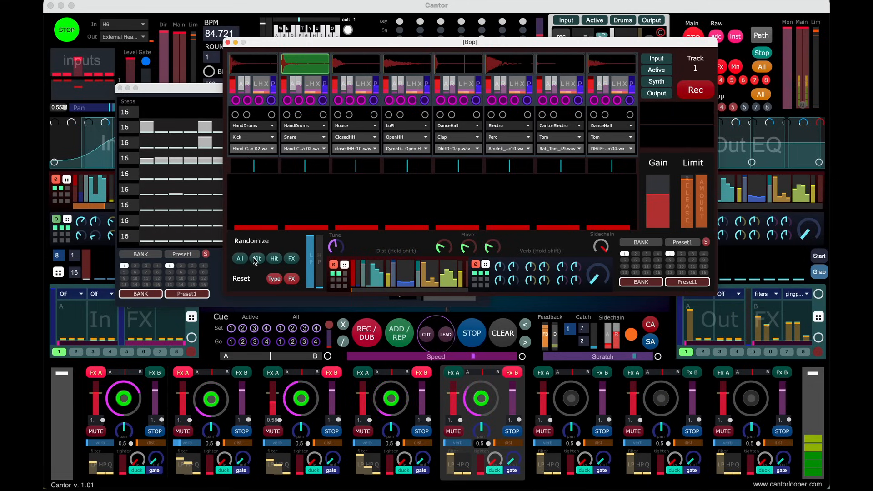
drag(265, 213, 261, 201)
click(257, 258)
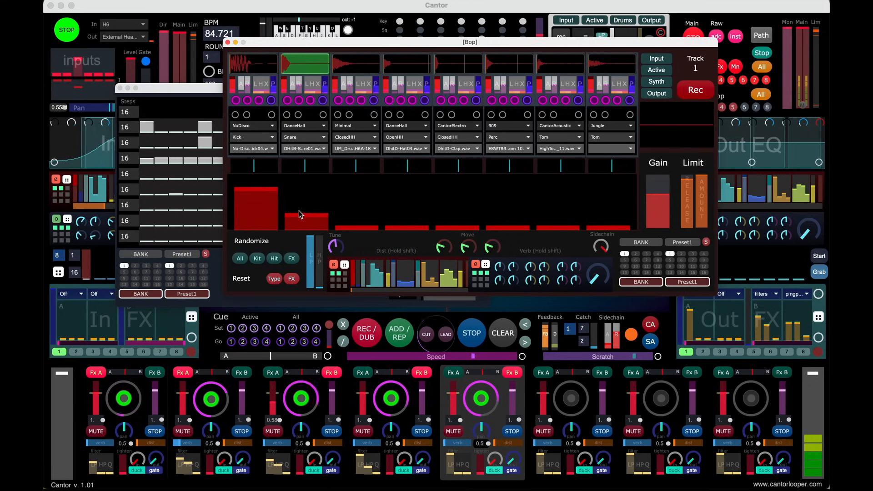
click(343, 213)
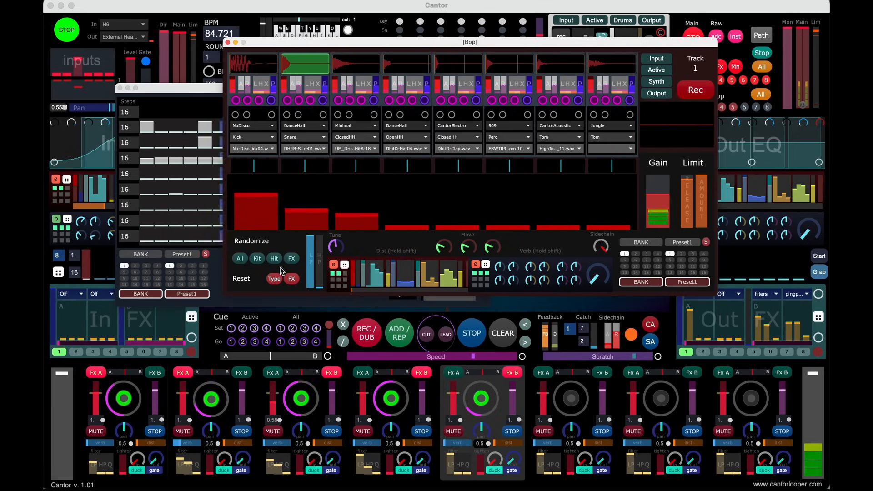
Randomize the Bop kit three more times and slightly raise the snare and closed hi-hat levels.
click(257, 259)
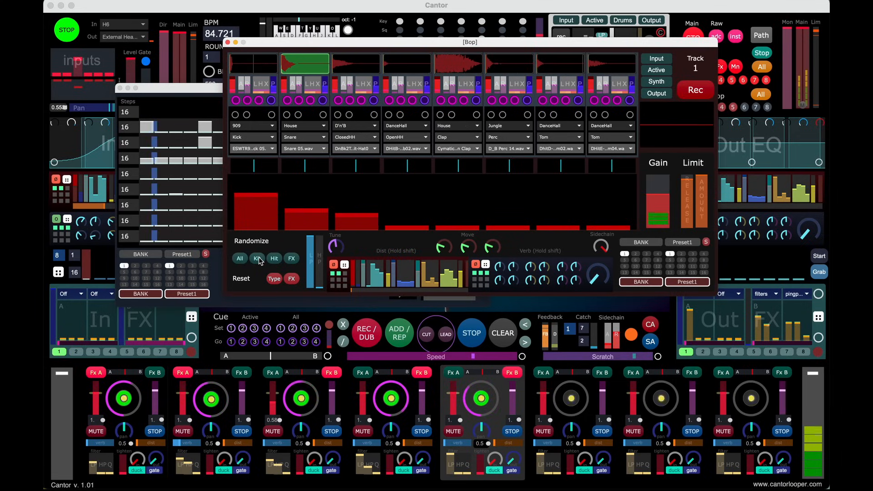
click(257, 259)
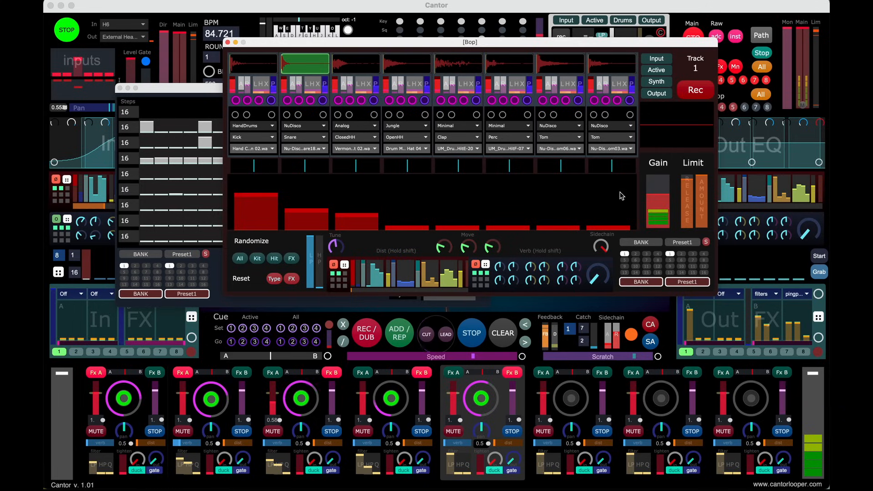
click(255, 260)
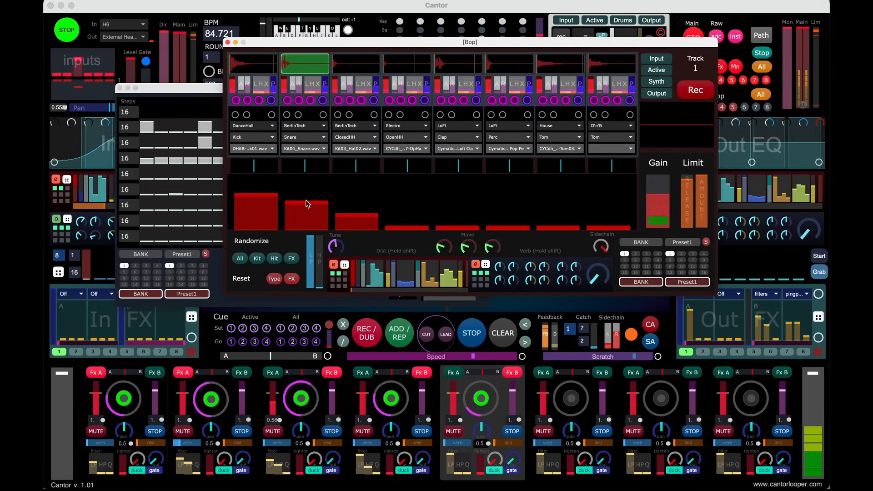
click(353, 211)
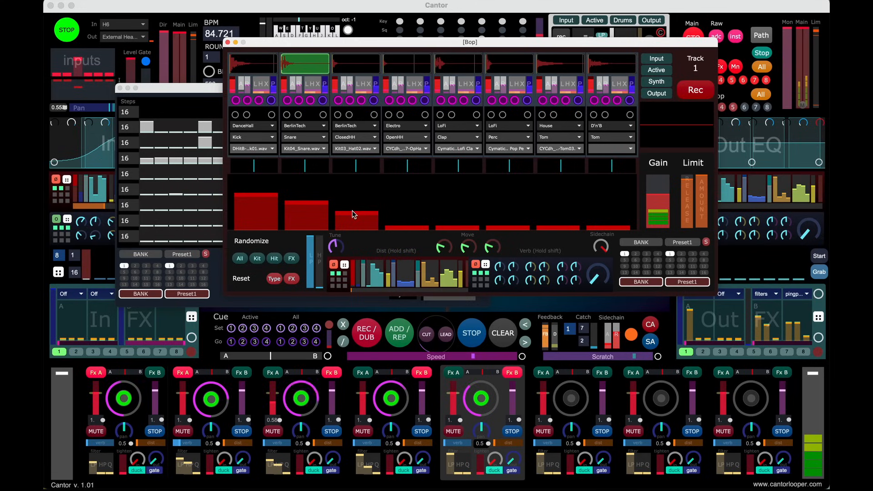
Move the Bop and Taps windows apart and fill in hits on the Taps rows for notes 63, 64 and 65.
drag(262, 43, 507, 121)
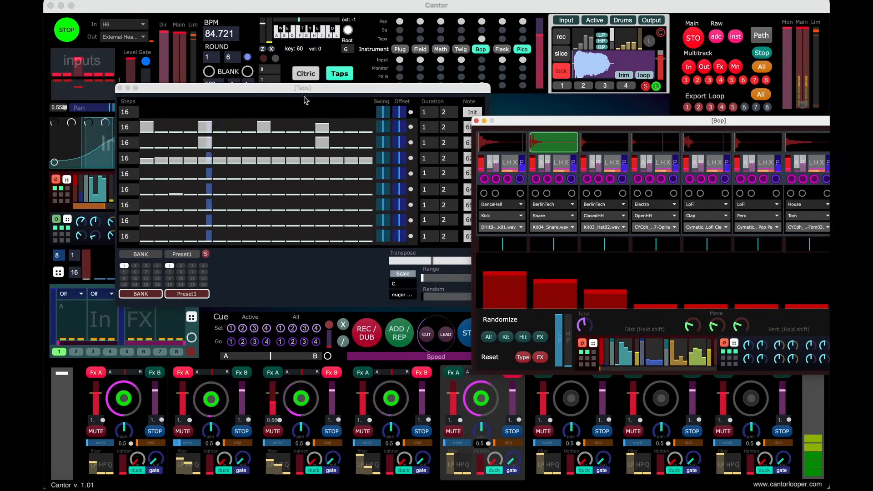
drag(271, 85, 268, 175)
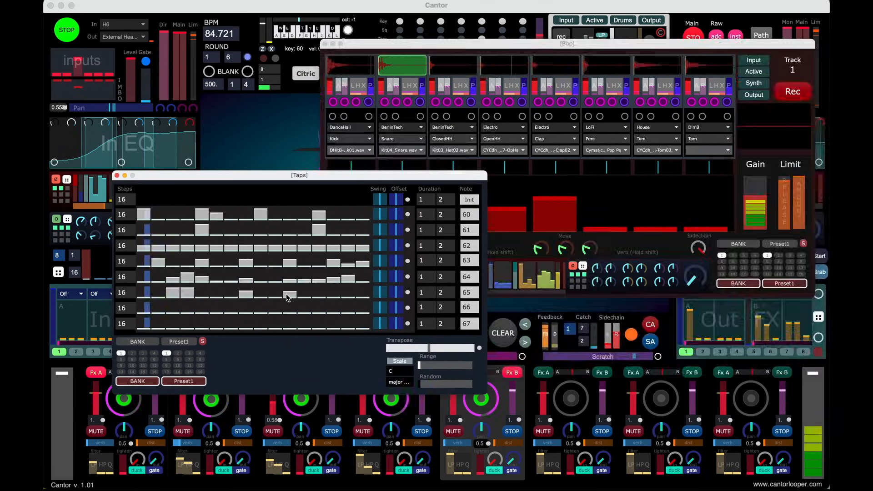
click(289, 298)
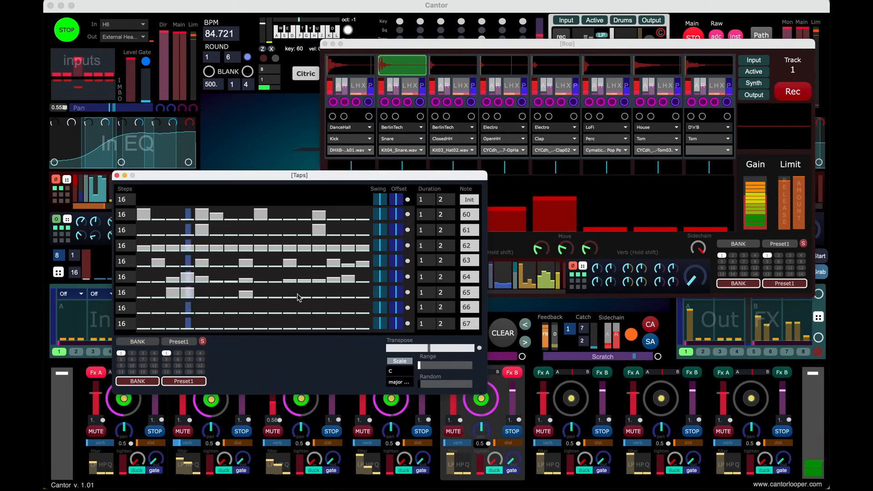
click(306, 294)
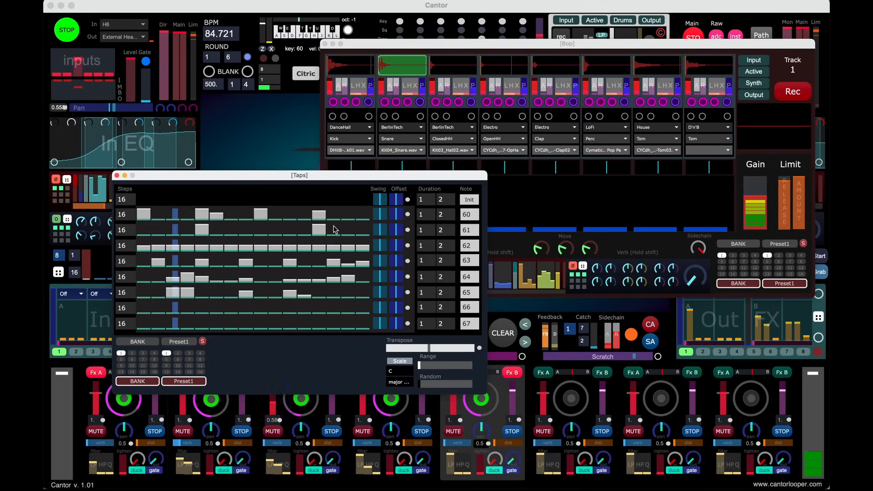
Add hits with green overlay values on steps 11, 15 and 16 of the note 60 row in Taps.
drag(353, 213, 351, 214)
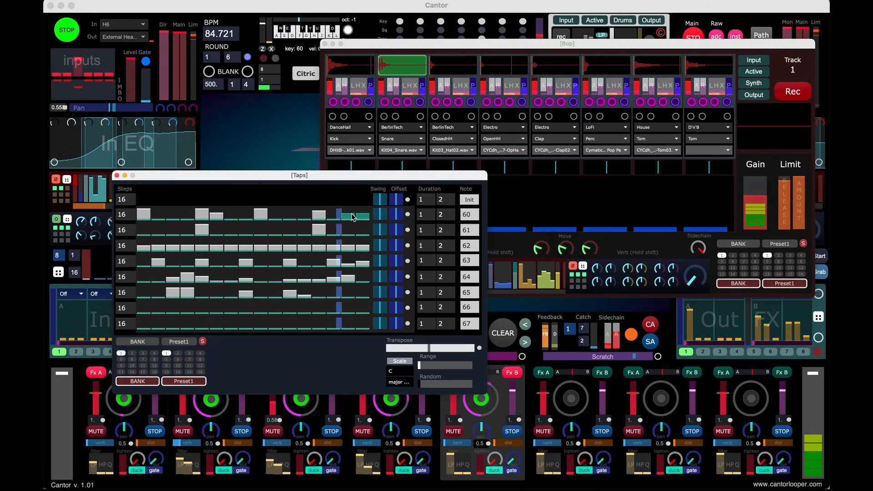
click(290, 214)
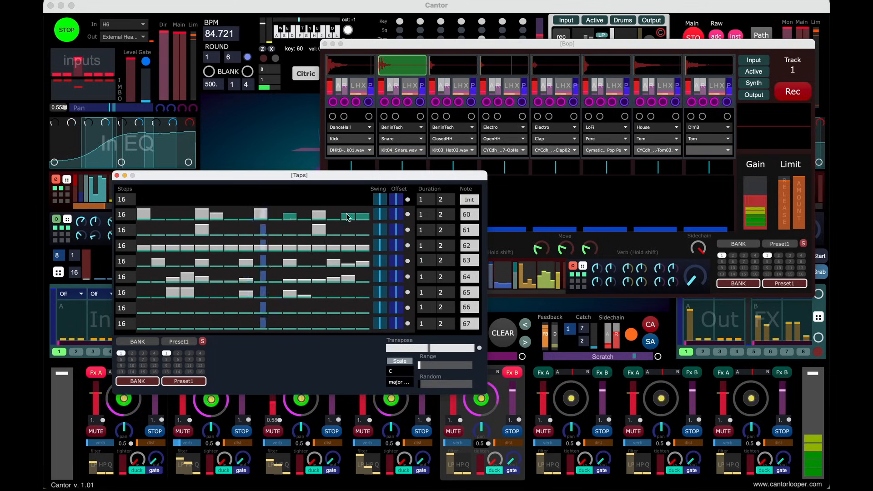
drag(351, 213, 364, 213)
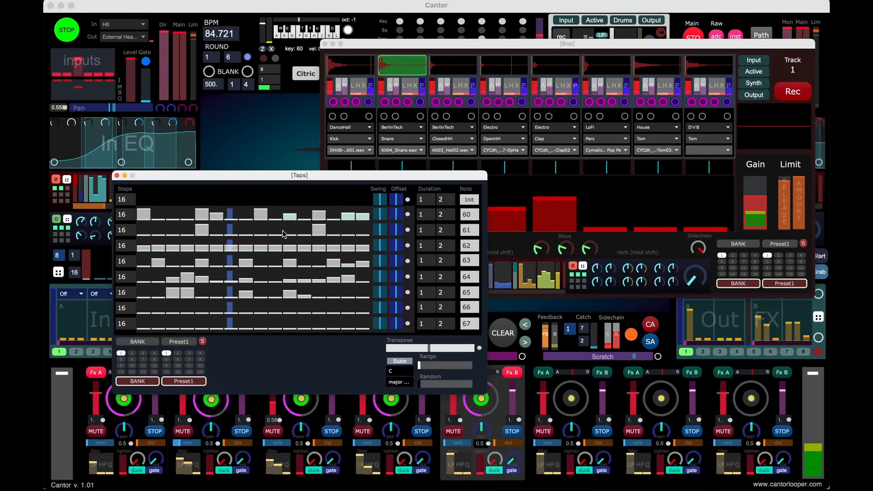
Add note 61 hits on steps 10 to 12, 15 and 16 in Taps and set green overlay values on them.
drag(282, 230, 307, 234)
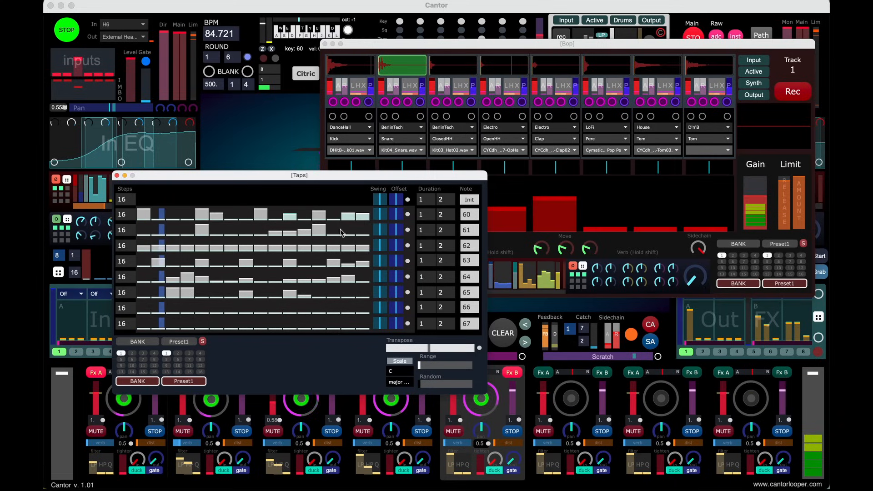
click(367, 228)
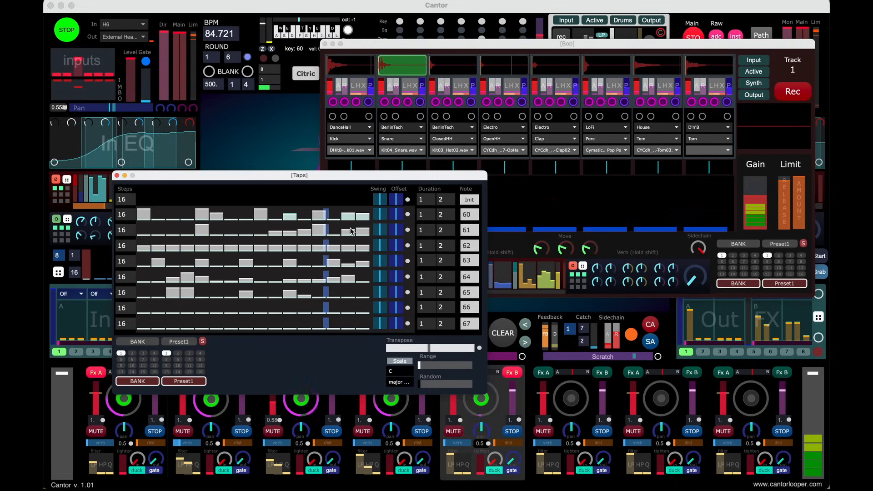
click(349, 228)
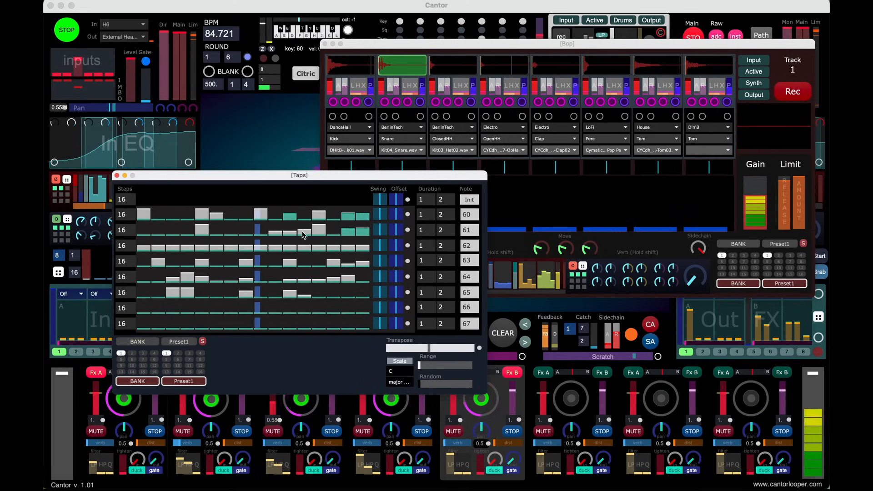
drag(291, 225, 273, 227)
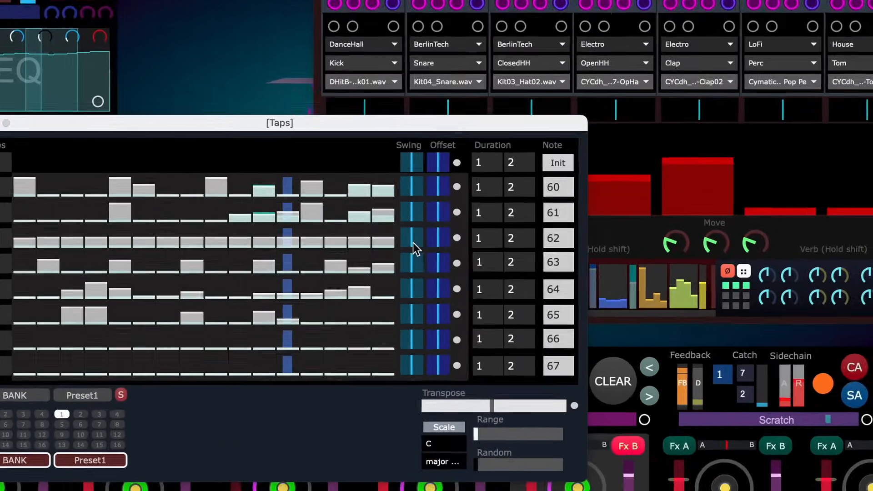
Increase the swing slightly on the note 62 row in Taps.
click(413, 242)
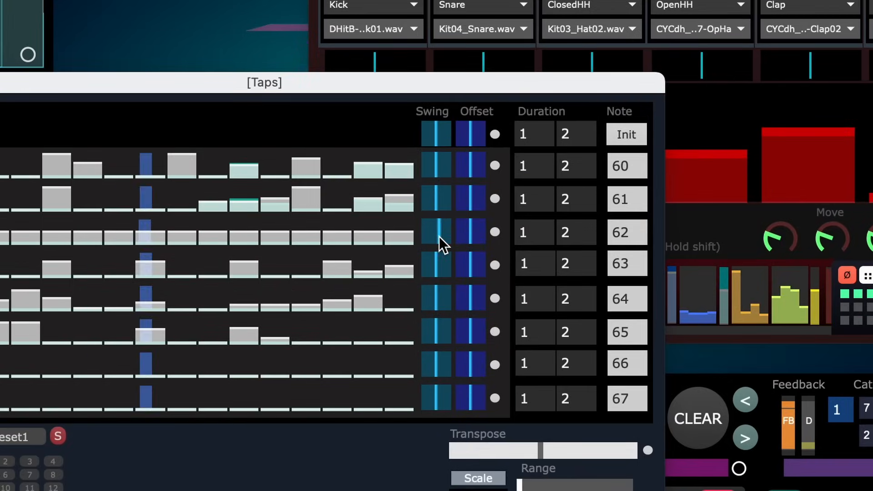
drag(438, 236, 441, 236)
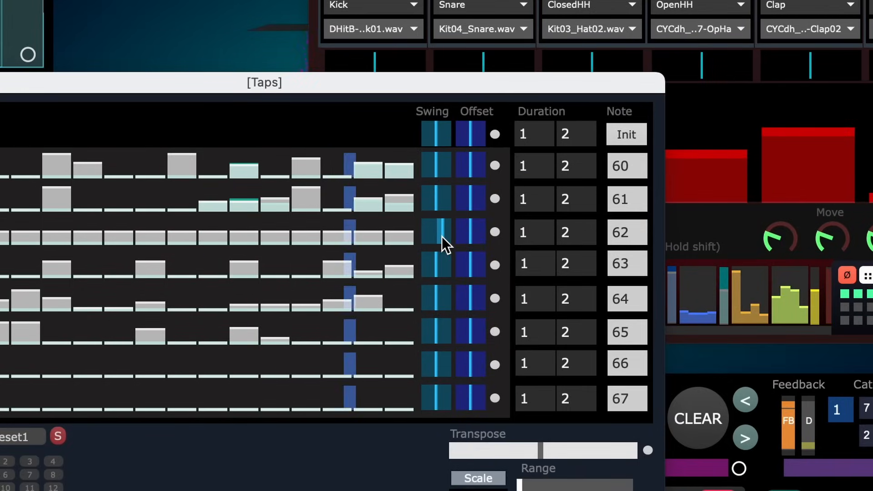
drag(441, 235, 443, 236)
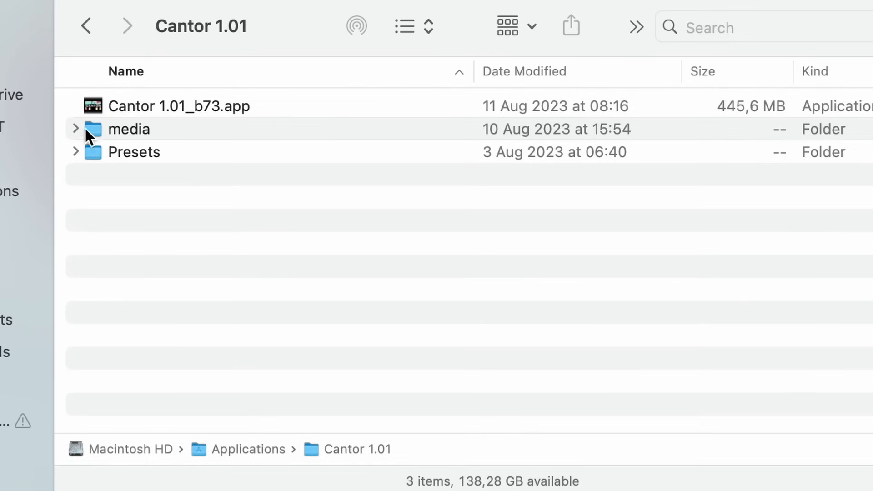
In Finder, open Cantor's media folder, put the KIT_TEMPLATE folder into Drums, and open Drums.
double_click(84, 128)
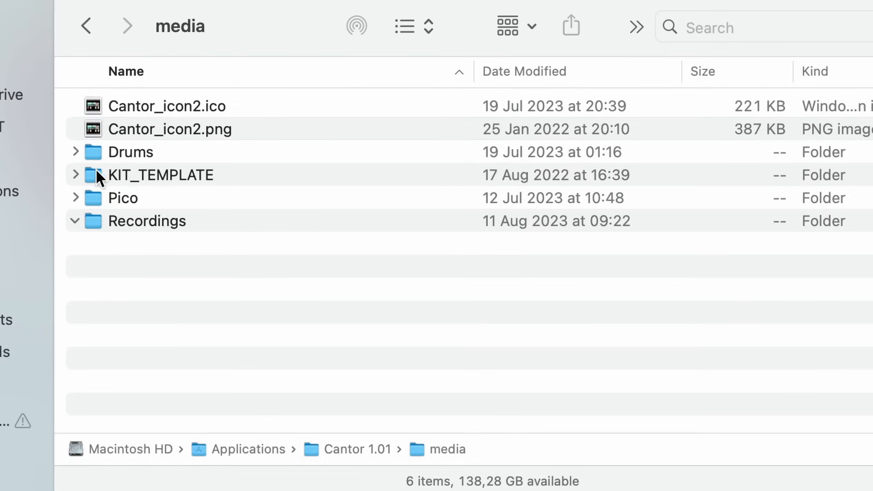
click(92, 173)
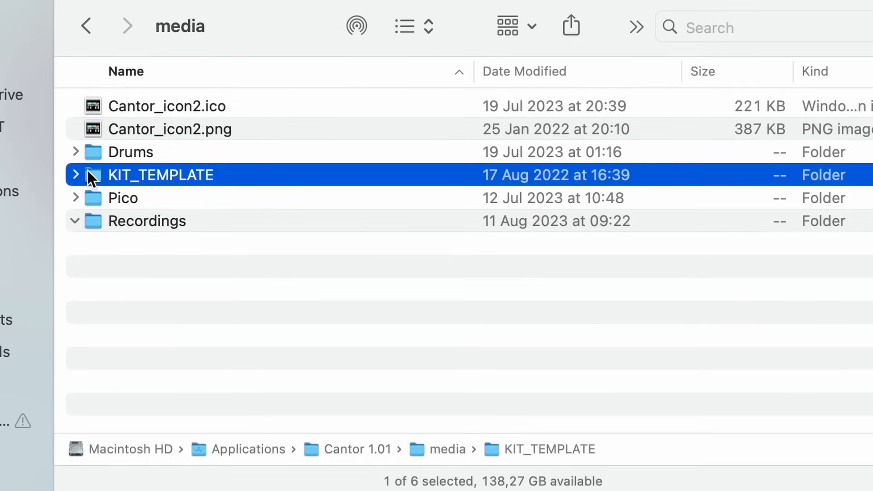
drag(88, 170, 109, 148)
double_click(109, 147)
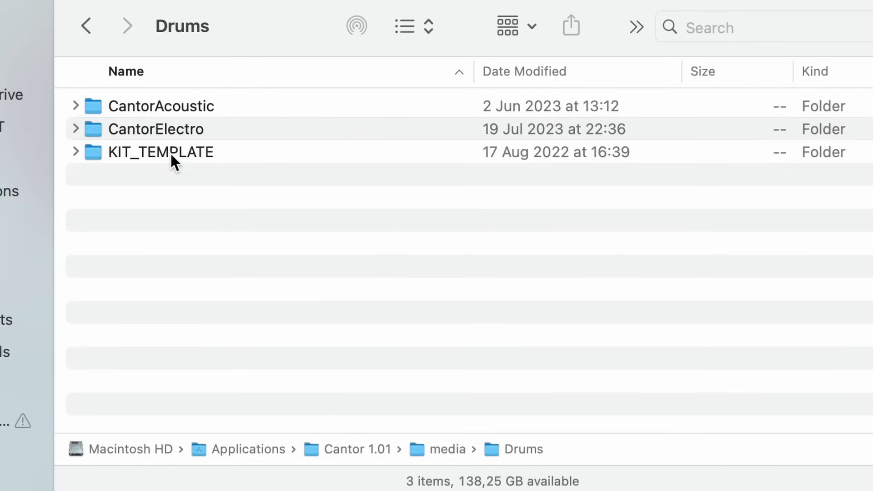
Rename the KIT_TEMPLATE folder inside Drums to AmazingKit and open it.
click(160, 148)
key(Return)
text(Ama)
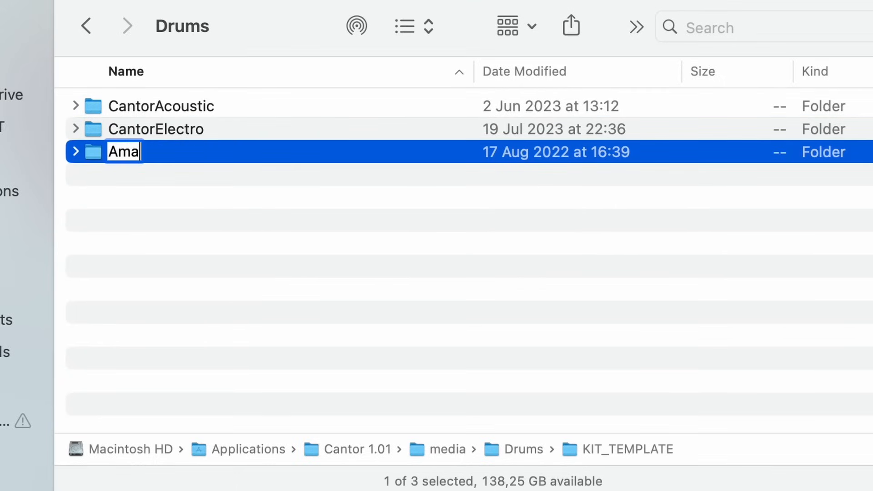
text(zingKit)
key(Return)
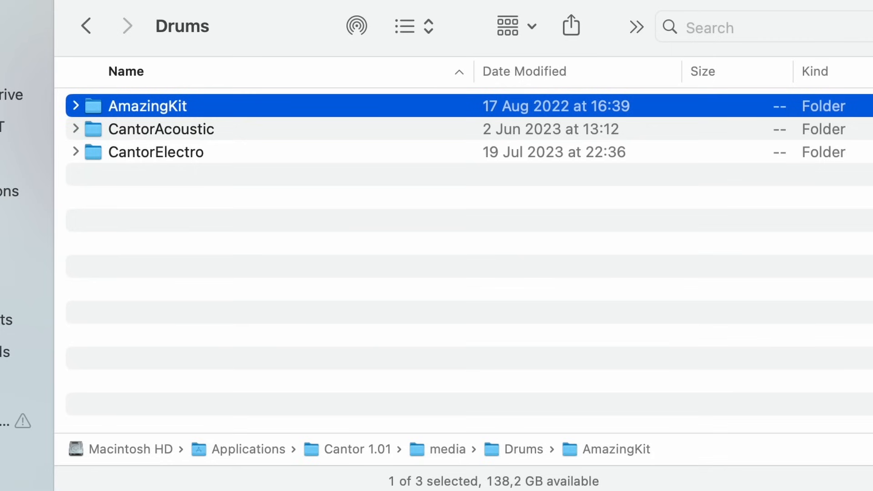
double_click(94, 105)
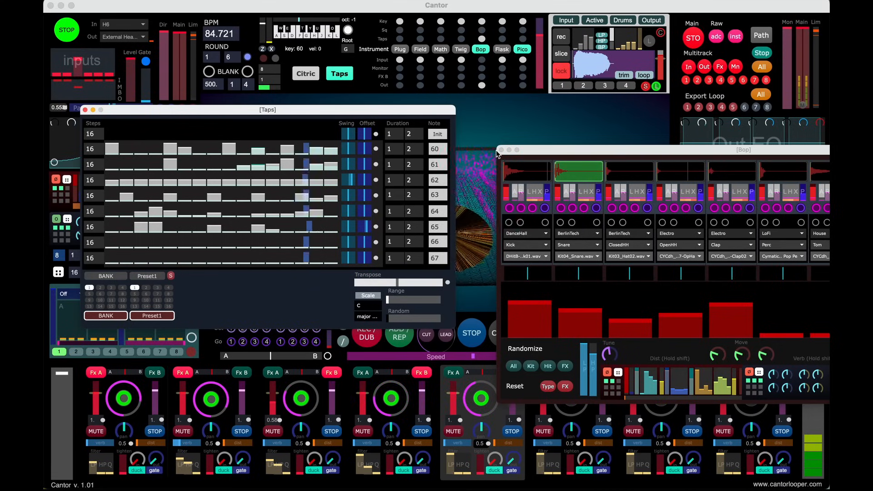
Close the Bop drum machine and Taps sequencer windows.
click(563, 341)
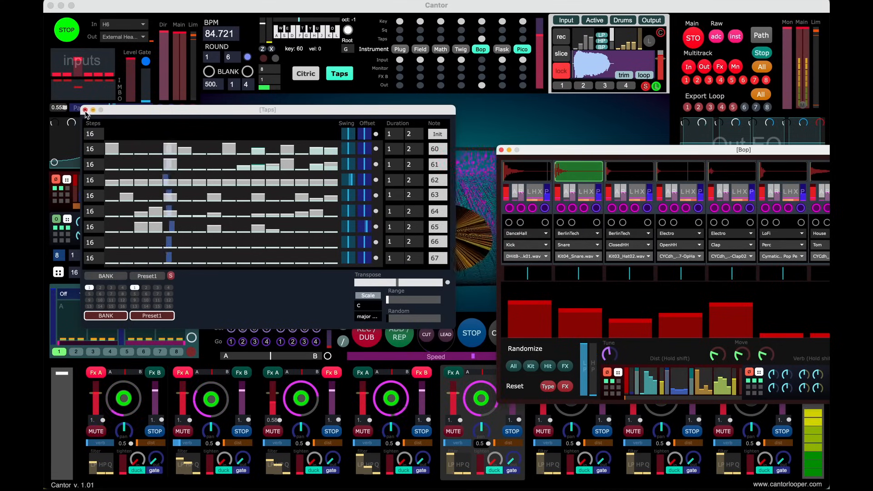
click(501, 149)
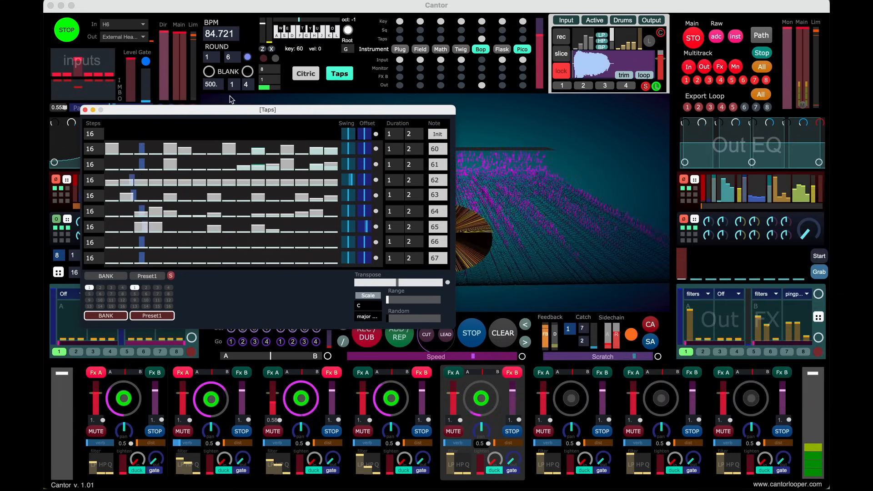
click(85, 110)
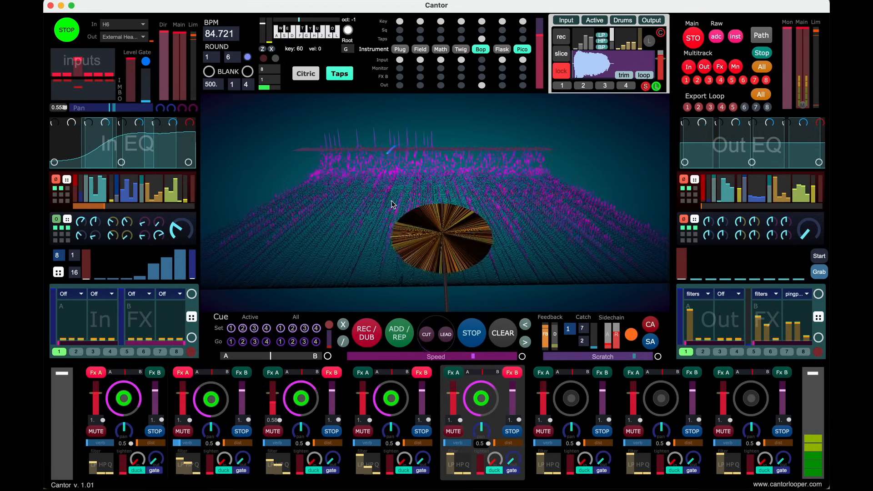
Open the FieldTrip instrument from the Field slot and move its window away from the centre of the loop visualizer.
click(422, 51)
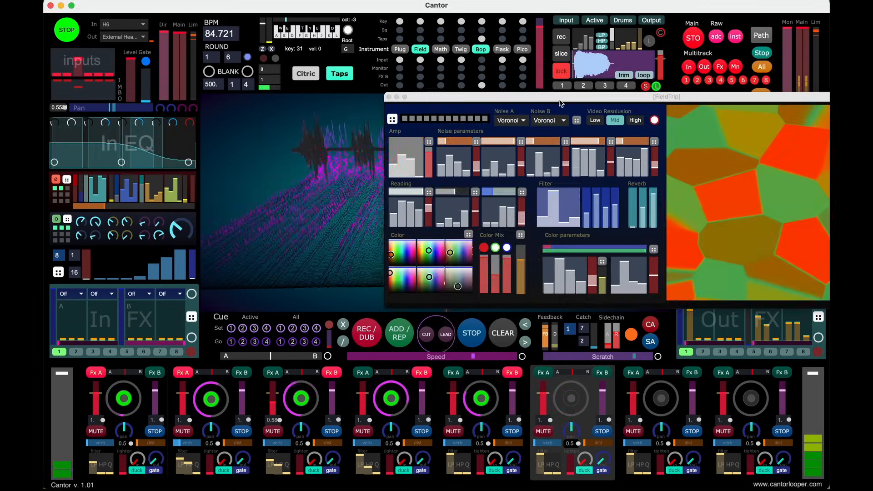
drag(566, 103, 85, 88)
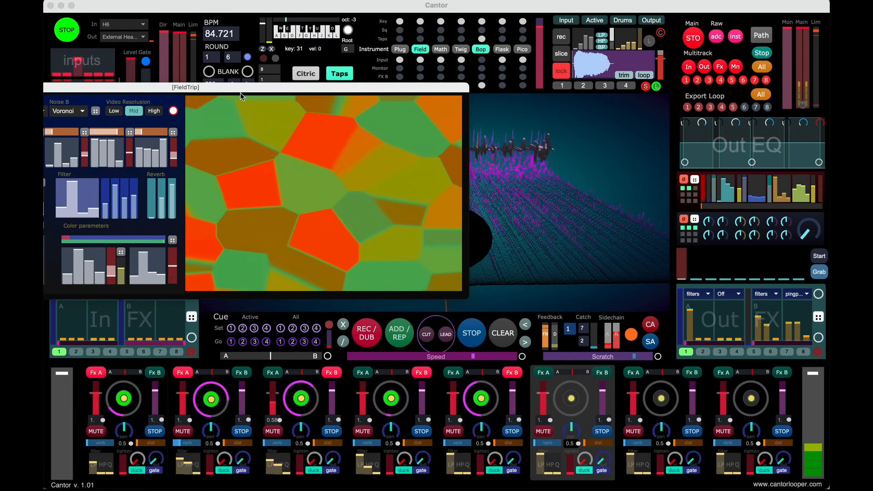
drag(302, 89, 284, 92)
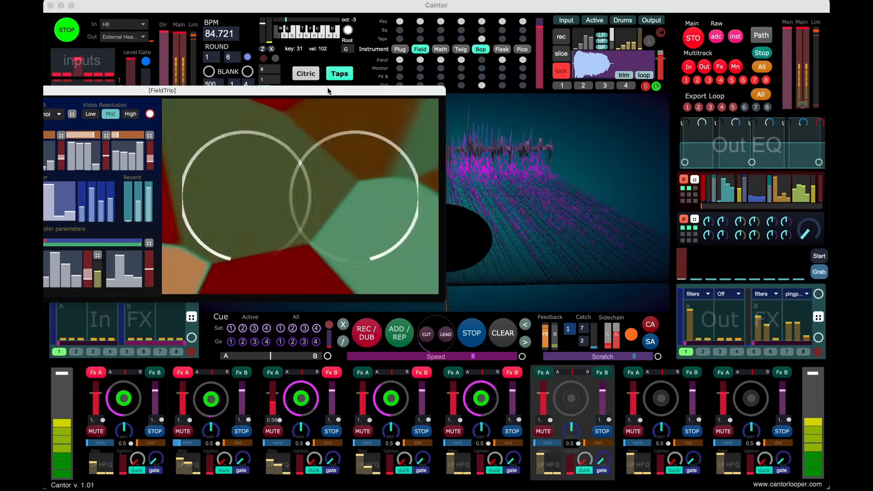
drag(329, 91, 205, 118)
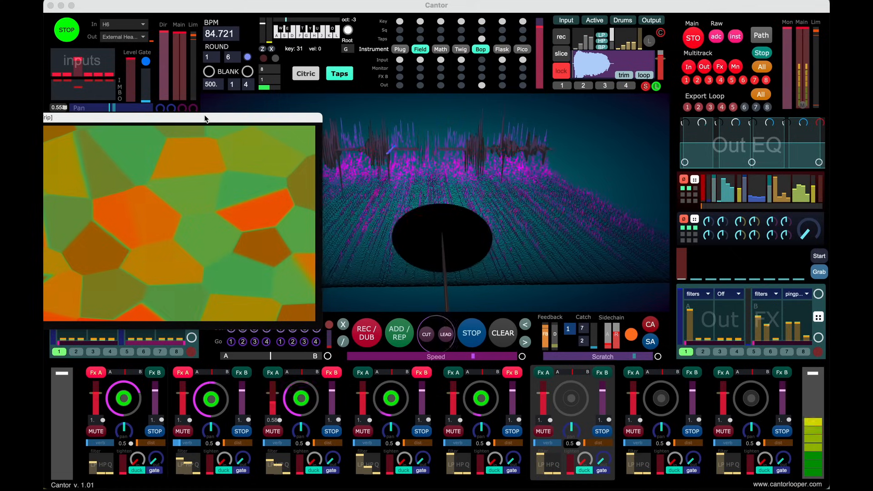
Record a FieldTrip loop on track 6, then close the FieldTrip window.
key(space)
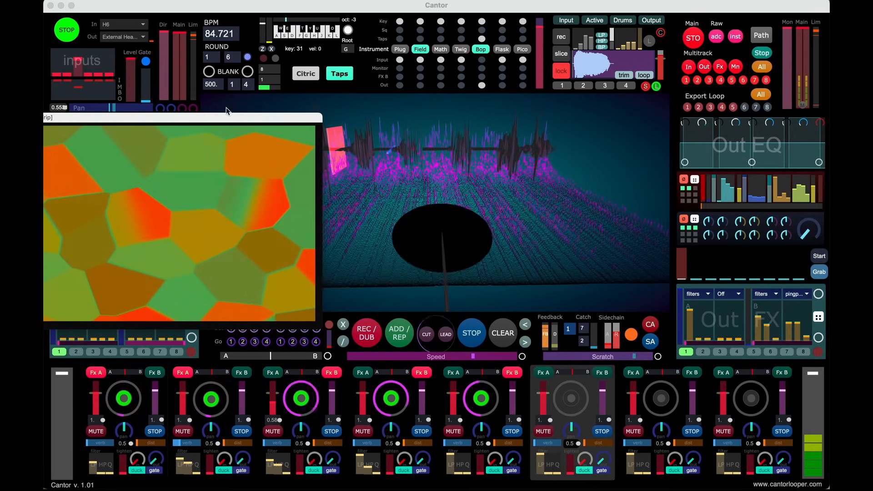
drag(226, 116, 235, 203)
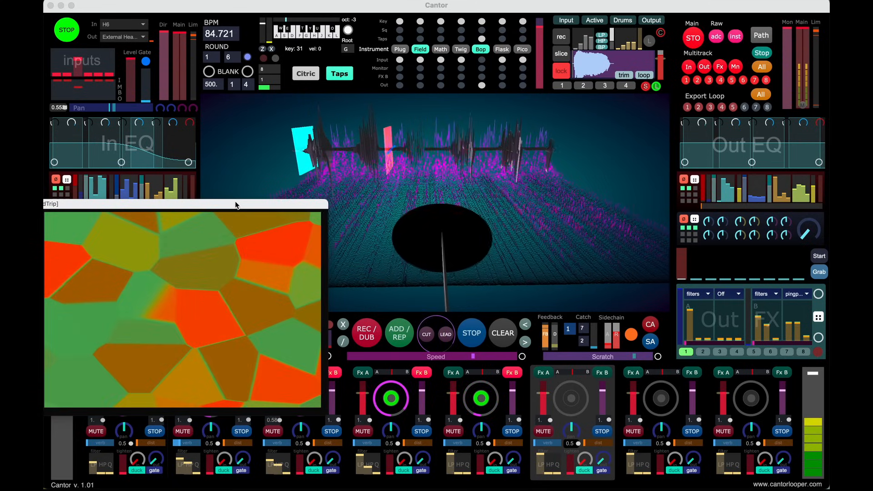
key(space)
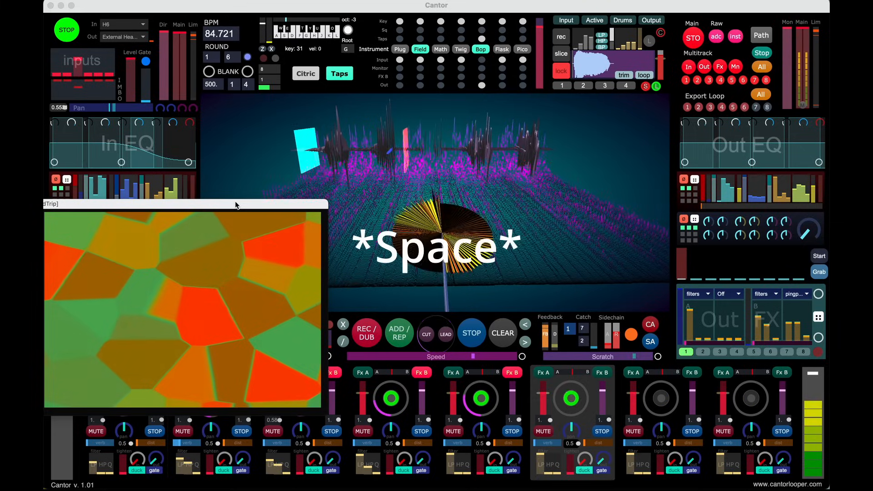
drag(235, 201, 564, 130)
click(92, 134)
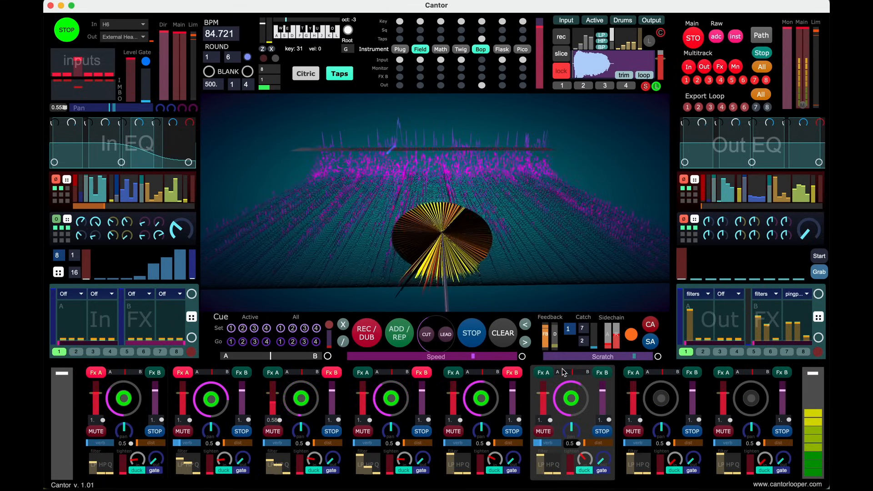
Route track 6 to Fx A, try a higher second filters value in Out FX A, and recall Out FX preset 1.
click(544, 372)
mouse_move(691, 312)
mouse_down()
mouse_move(691, 341)
mouse_move(698, 310)
mouse_move(690, 324)
mouse_move(690, 313)
mouse_move(699, 328)
mouse_up()
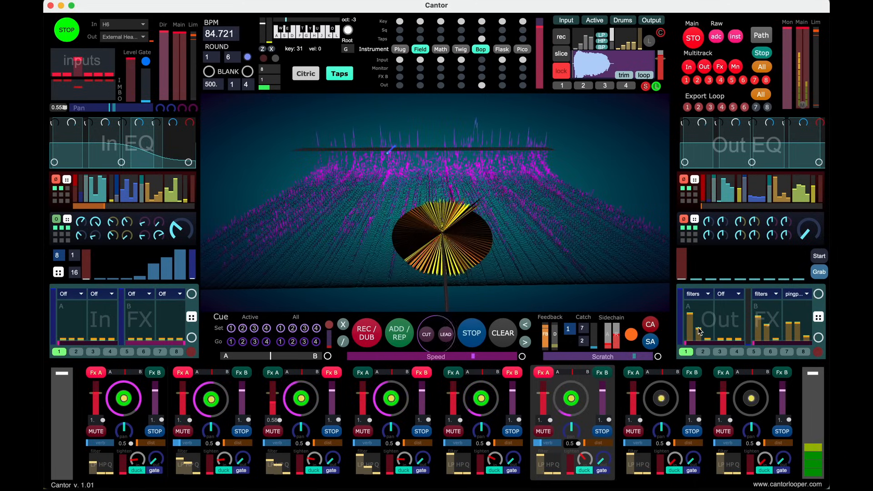
click(687, 353)
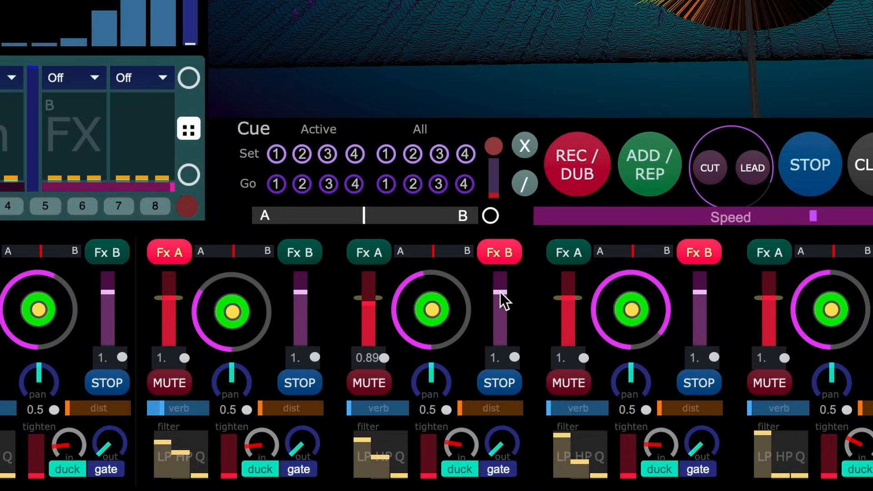
Set track 3's playback speed to about -0.6 and its volume to about 1.24.
drag(500, 292, 506, 318)
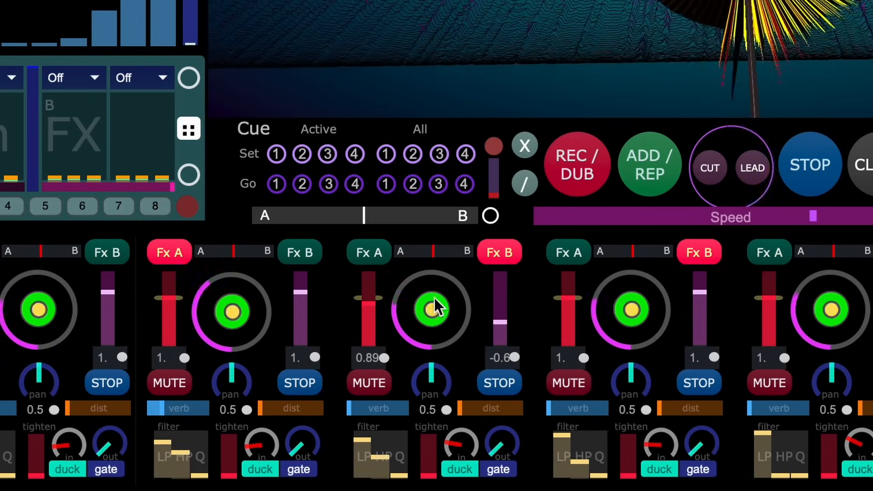
drag(369, 299, 370, 282)
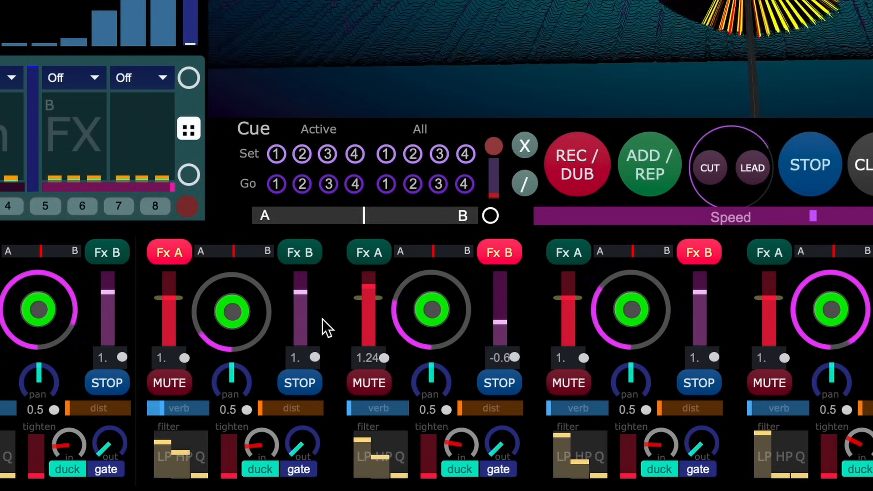
Raise track 2's volume to about 1.33 and its playback speed to 2.
drag(169, 298, 169, 278)
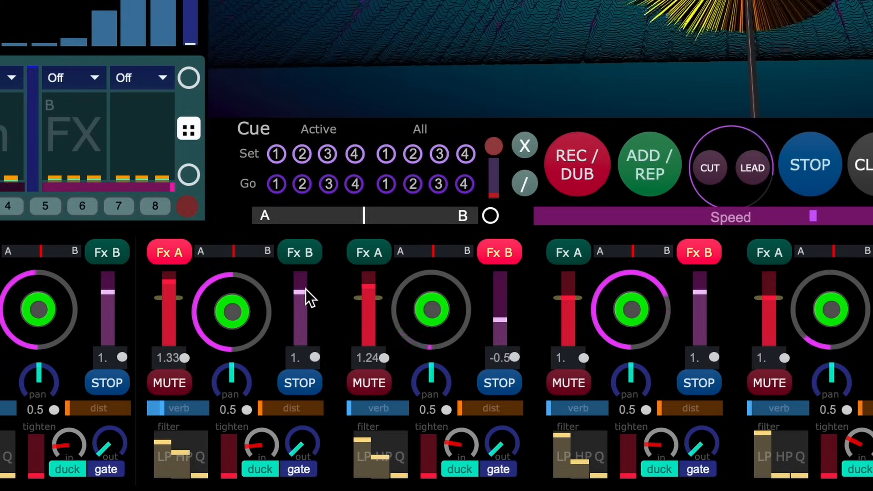
drag(306, 289, 305, 283)
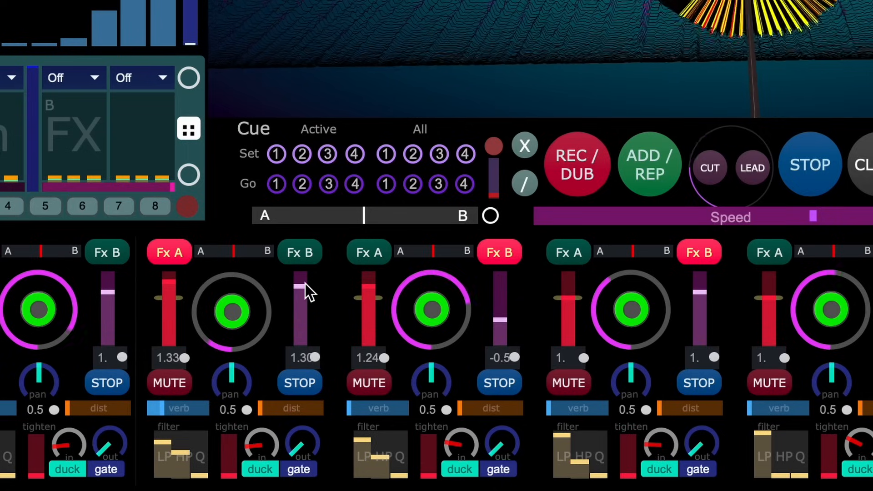
drag(305, 283, 304, 261)
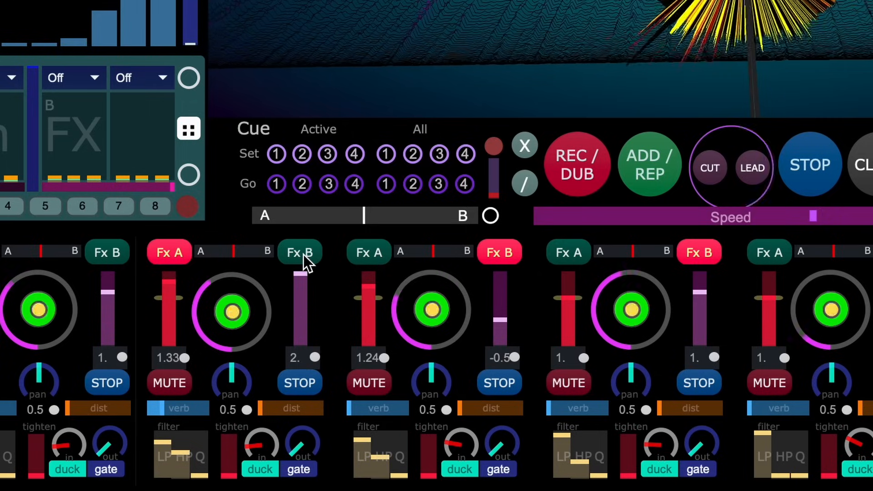
Raise the LP and HP filter values slightly on track 2.
click(181, 460)
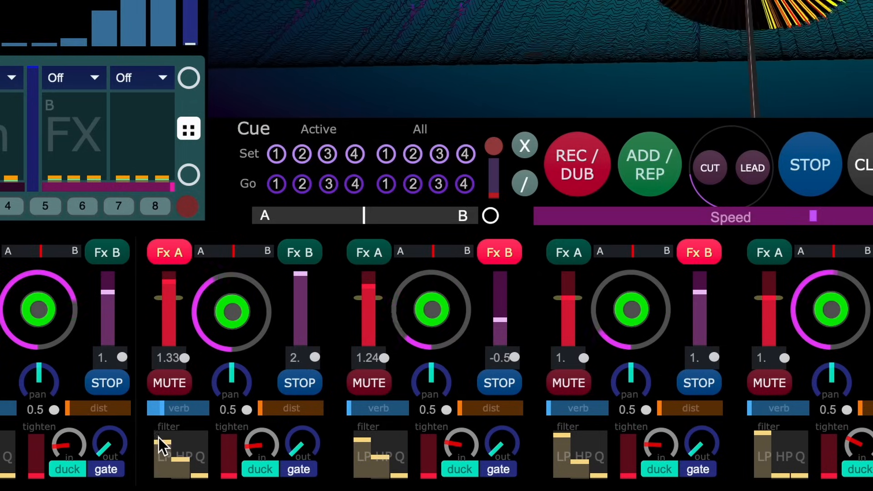
click(158, 438)
click(185, 446)
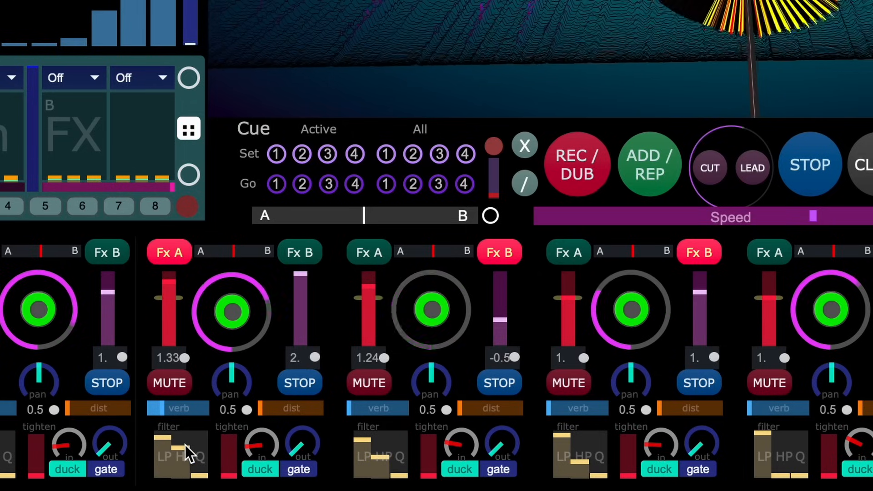
Set track 2's playback speed to about 0.93 and adjust the global Speed to bring the tempo to 105.24 BPM.
click(299, 282)
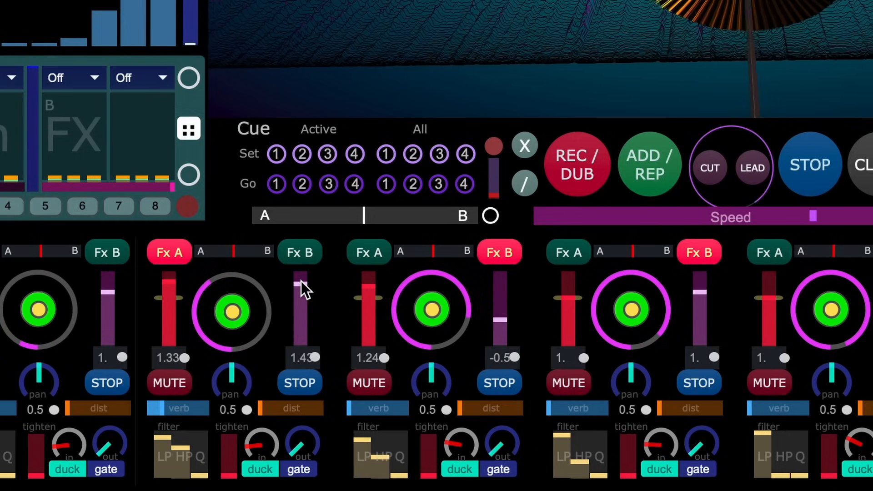
drag(301, 281, 303, 295)
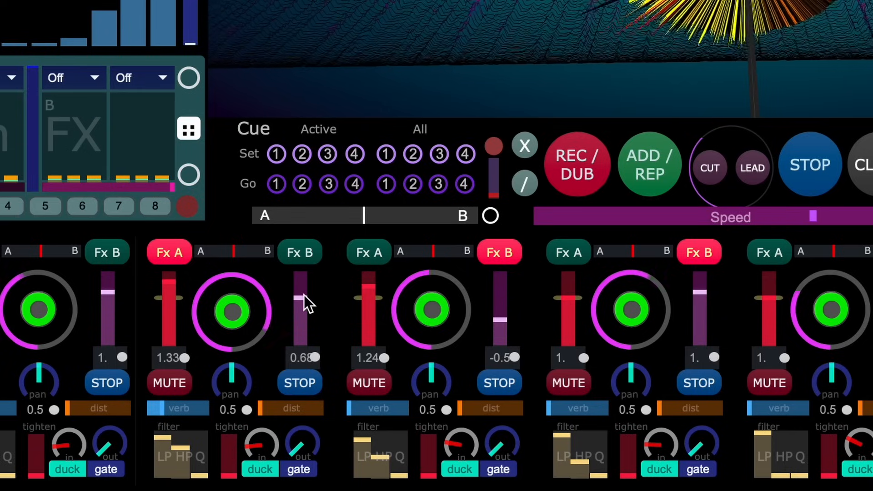
drag(304, 296, 304, 290)
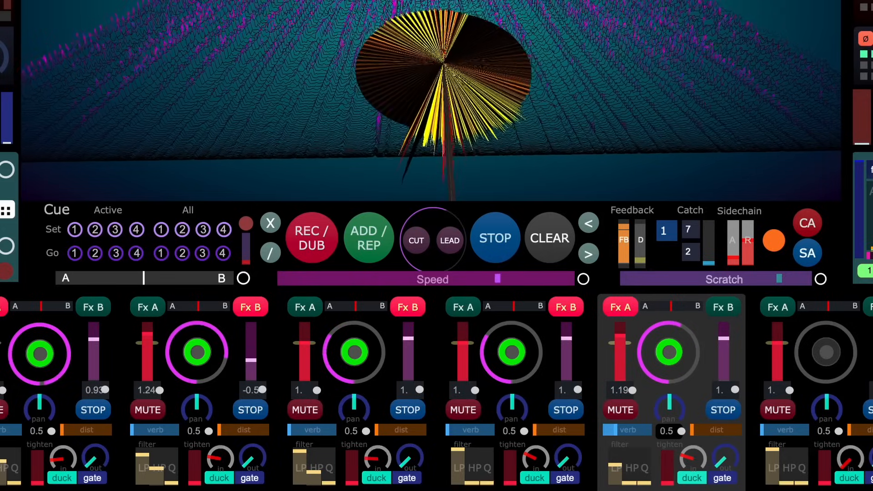
drag(497, 278, 487, 278)
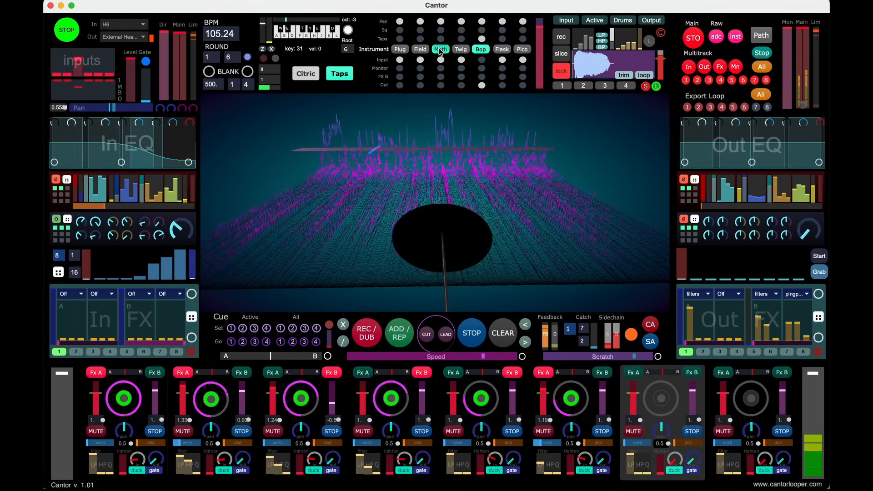
Open the Math instrument and randomize its sound parameters.
click(440, 50)
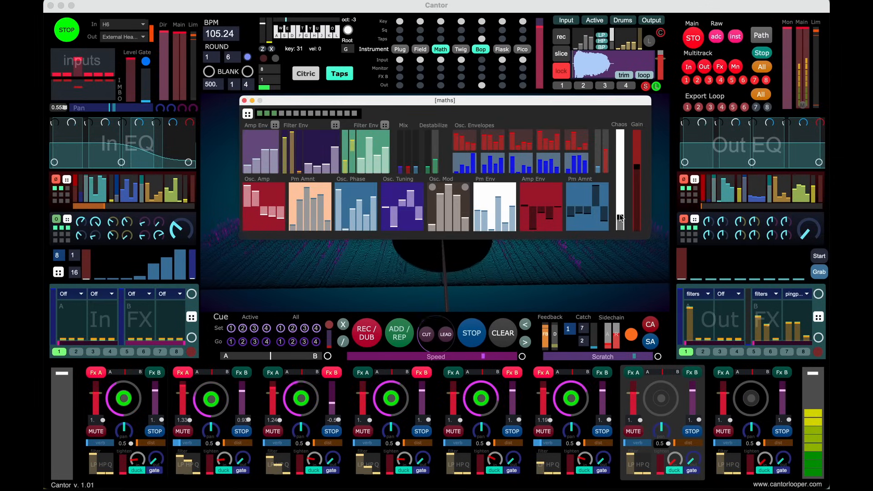
click(248, 114)
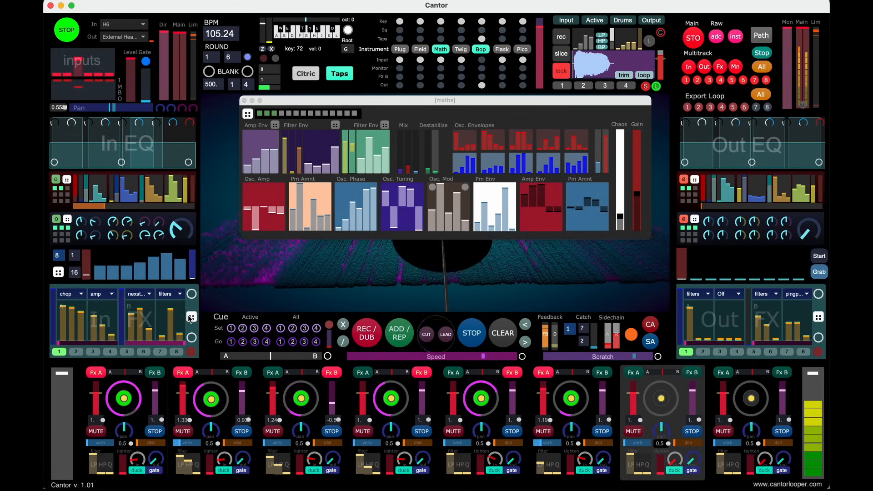
Randomize the In FX repeatedly until the combination includes chorus, reverb and phaser.
click(191, 317)
click(192, 317)
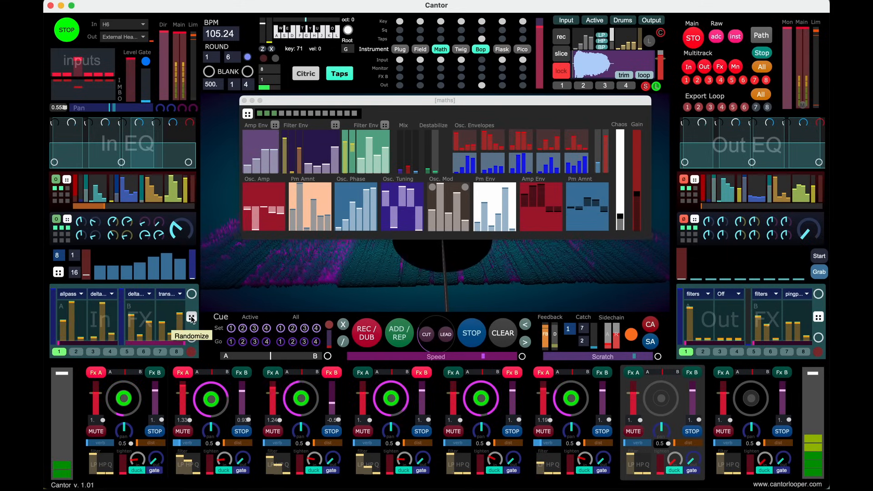
click(191, 318)
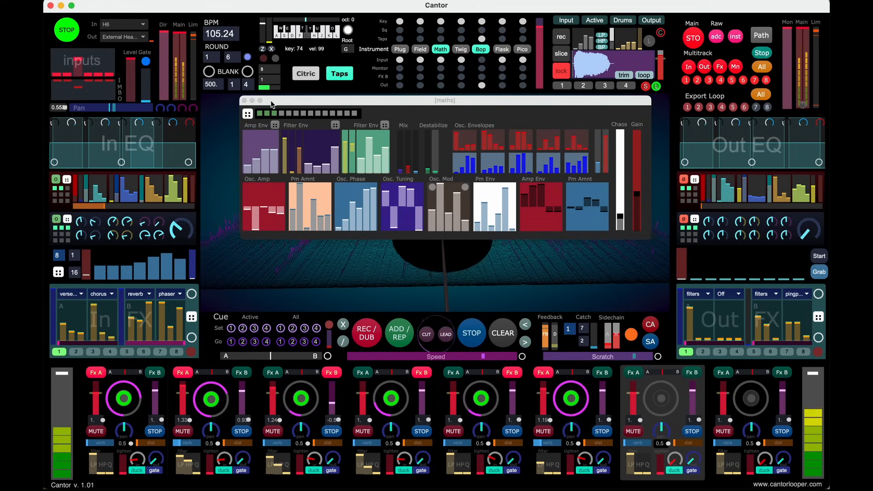
Clear track 7's first Math take, capture a new one on the same track, and close the maths window.
drag(274, 98, 409, 129)
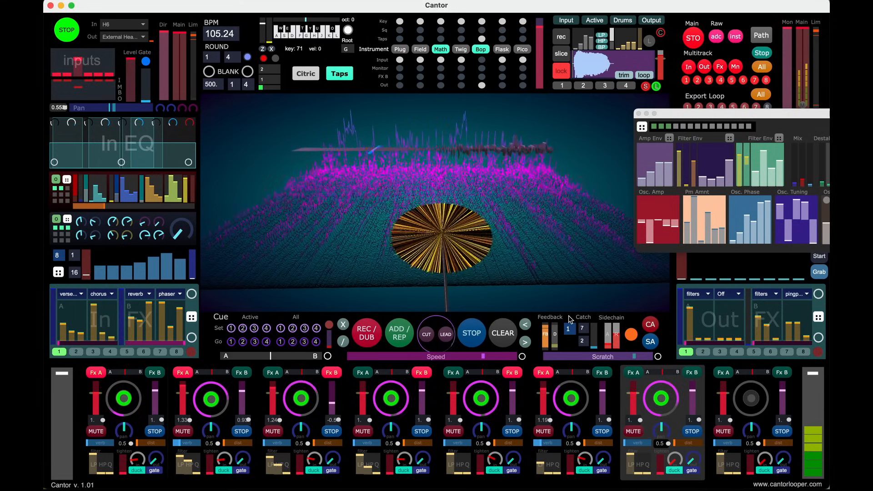
key(BackSpace)
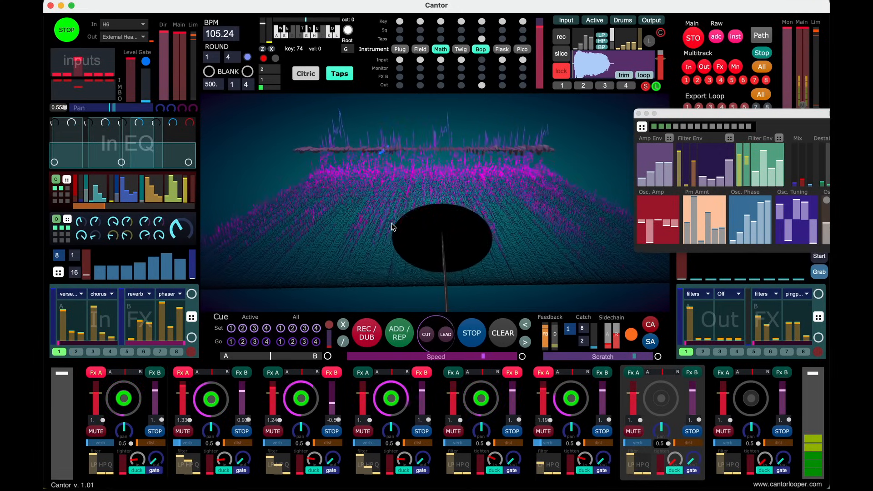
key(Return)
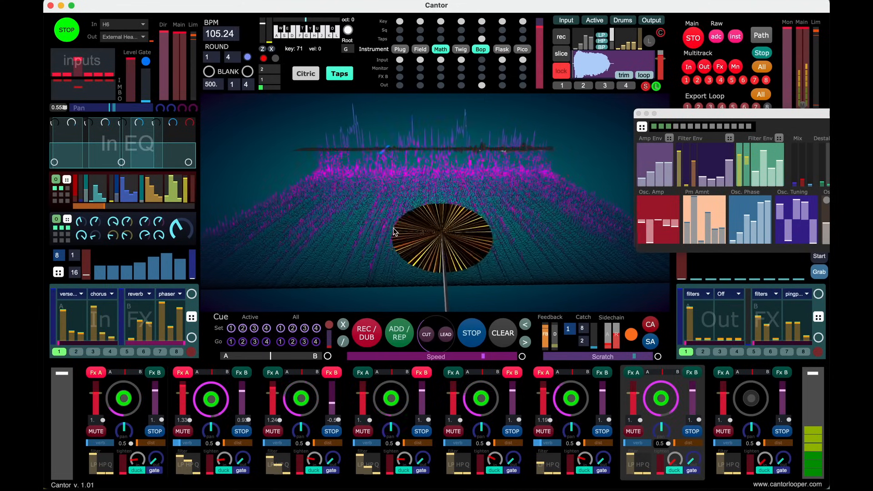
click(639, 114)
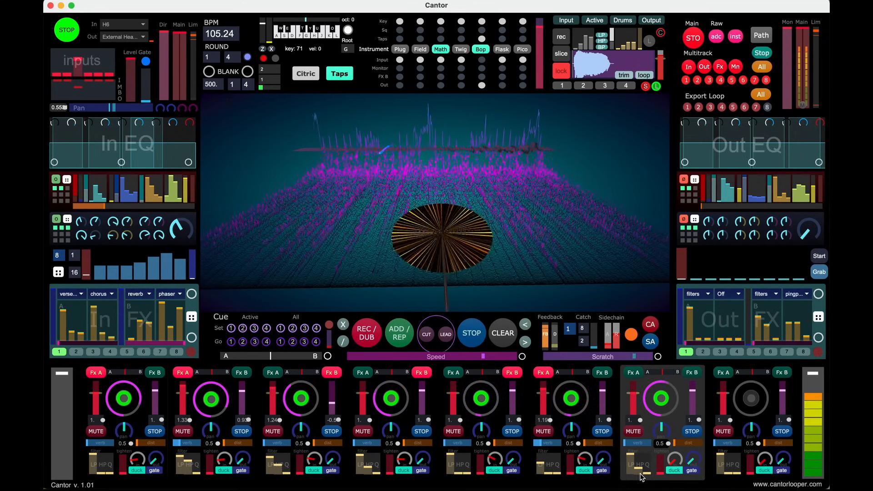
Try a high value on the seventh bar of the output Grab effect and return the bar to its minimum.
click(787, 263)
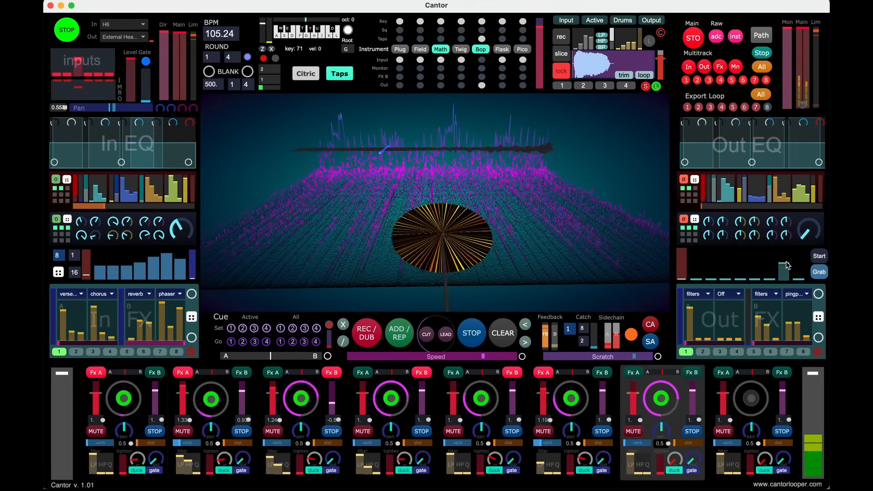
mouse_move(783, 248)
mouse_down()
mouse_move(778, 273)
mouse_move(742, 264)
mouse_move(743, 275)
mouse_move(723, 261)
mouse_move(742, 276)
mouse_move(783, 284)
mouse_move(770, 268)
mouse_move(773, 295)
mouse_move(786, 266)
mouse_move(771, 278)
mouse_move(755, 259)
mouse_move(712, 271)
mouse_move(712, 280)
mouse_move(786, 281)
mouse_up()
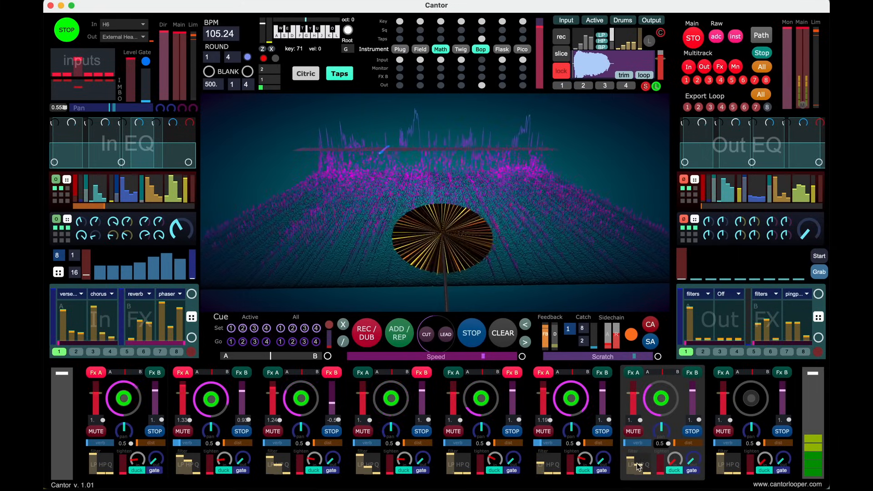
Open the Bop drum machine and sweep its low-pass and high-pass filters, leaving the low-pass fully open and the high-pass partly raised.
click(480, 49)
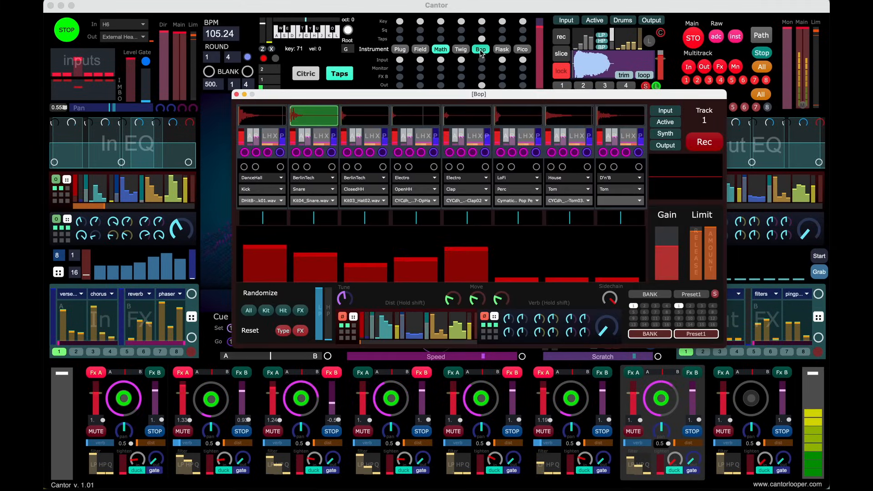
mouse_move(317, 312)
mouse_down()
mouse_move(318, 328)
mouse_move(319, 288)
mouse_up()
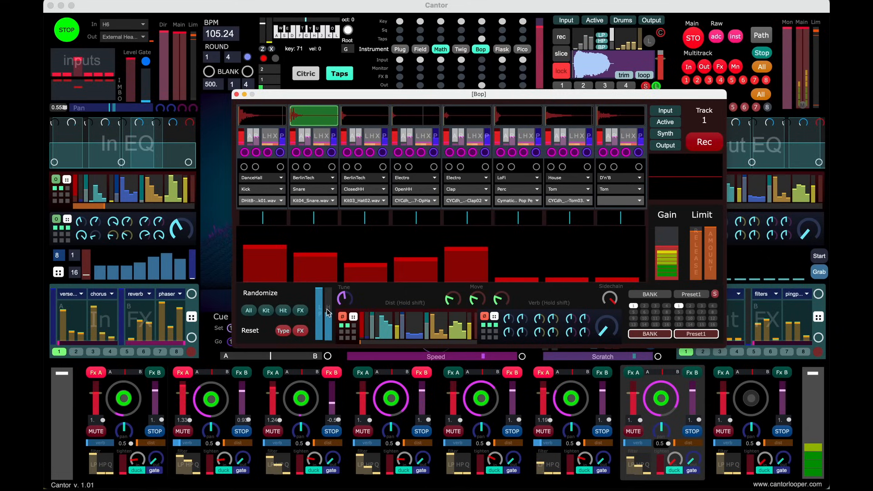
drag(328, 335, 327, 304)
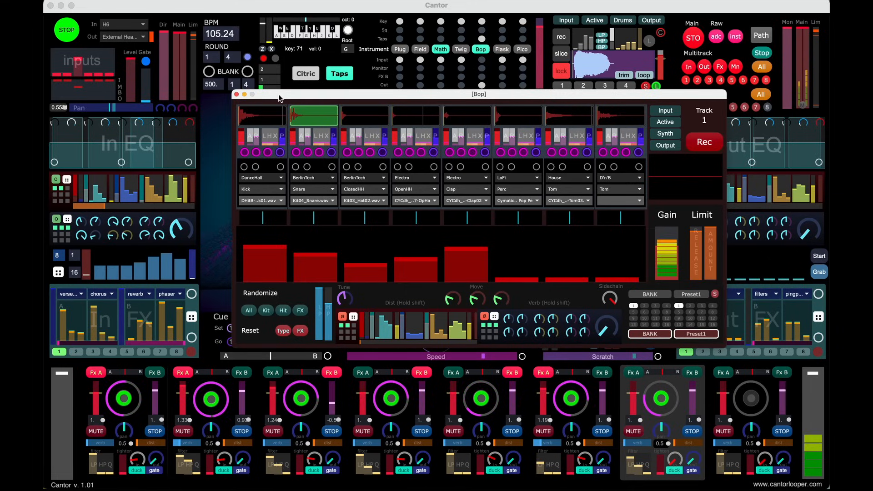
Move the Bop window aside to uncover the central visualizer and the loop transport controls.
drag(293, 97, 184, 116)
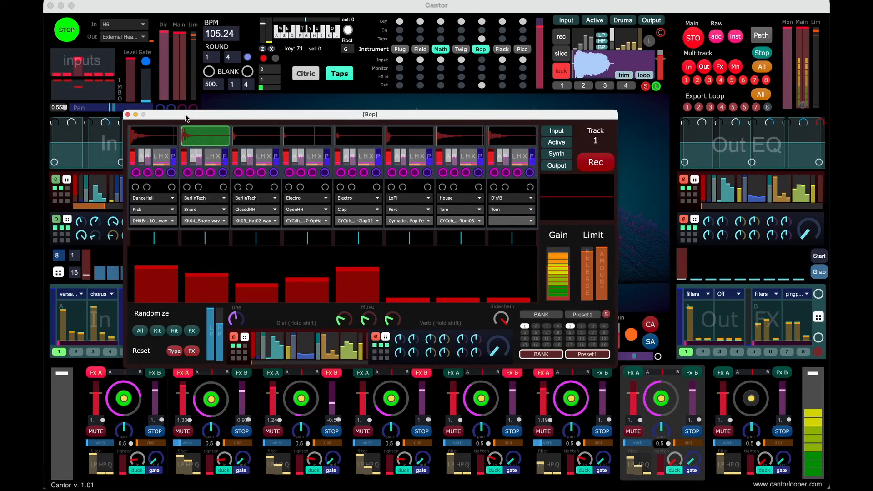
drag(251, 114, 347, 97)
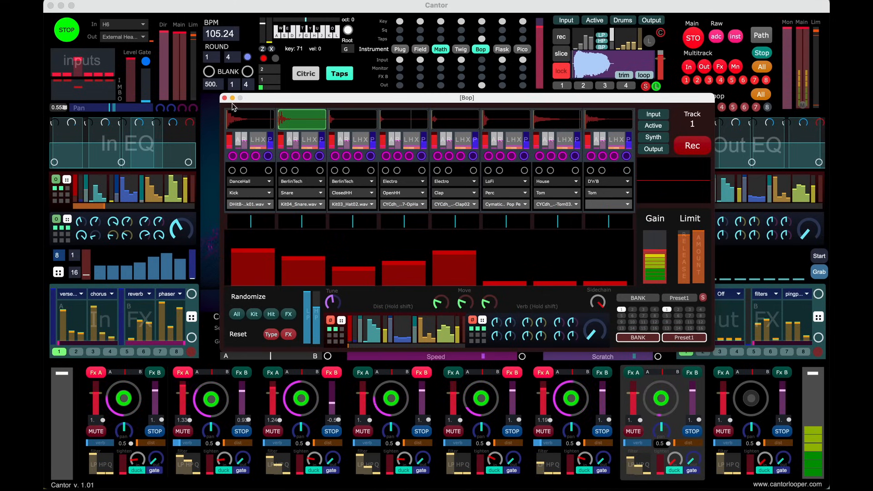
drag(316, 96, 563, 96)
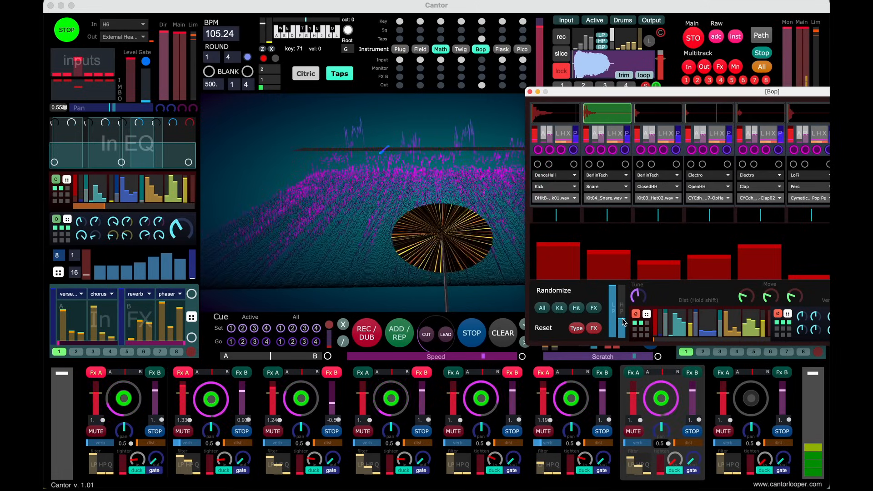
Raise track 7's volume above unity and settle it at about 1.05.
drag(634, 393, 634, 389)
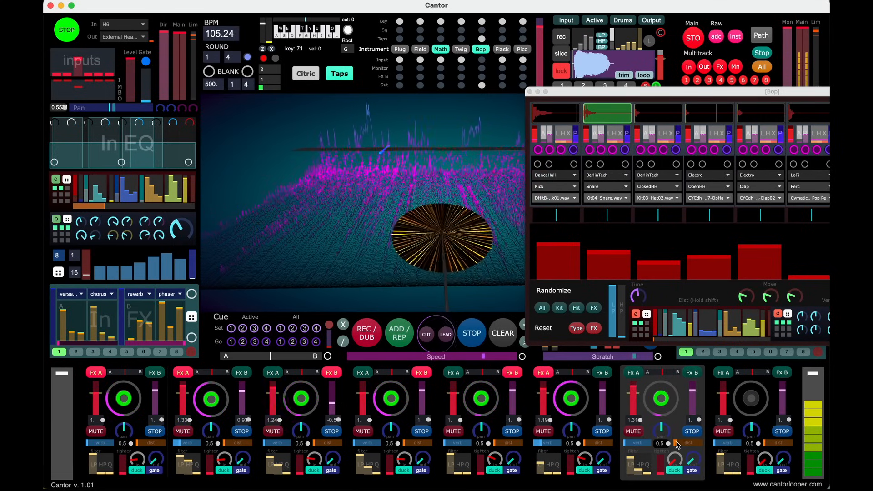
click(635, 389)
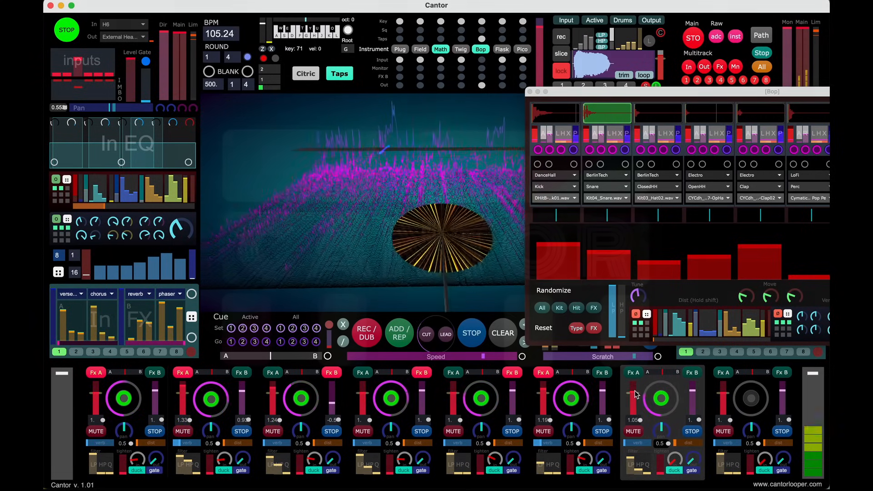